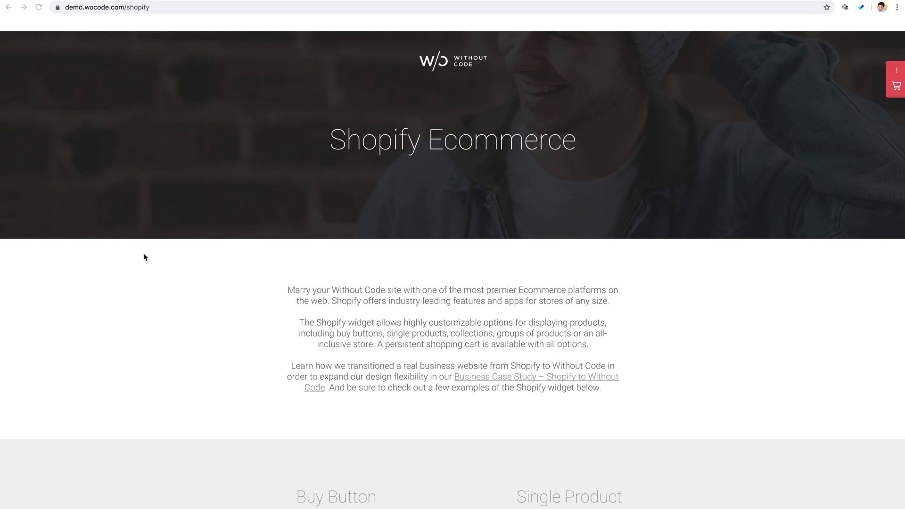
pyautogui.scroll(-3, 146, 258)
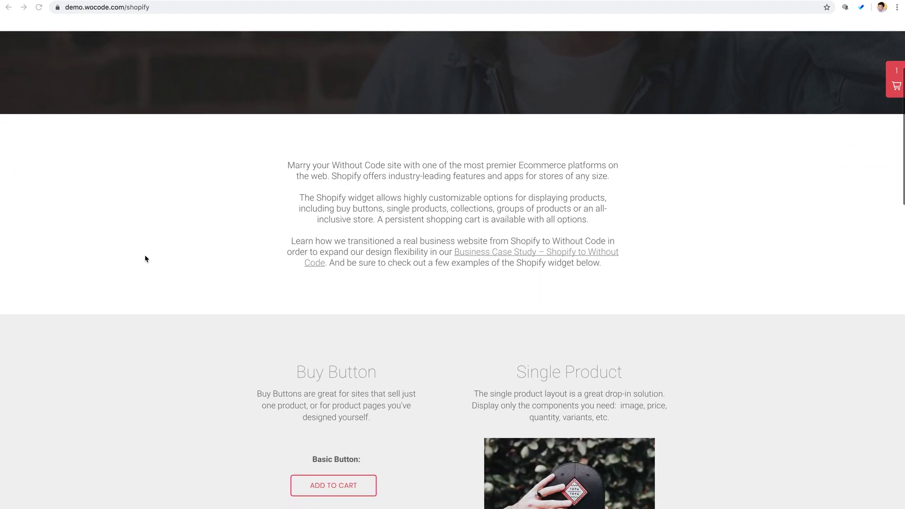
pyautogui.scroll(-3, 143, 257)
pyautogui.scroll(-2, 142, 253)
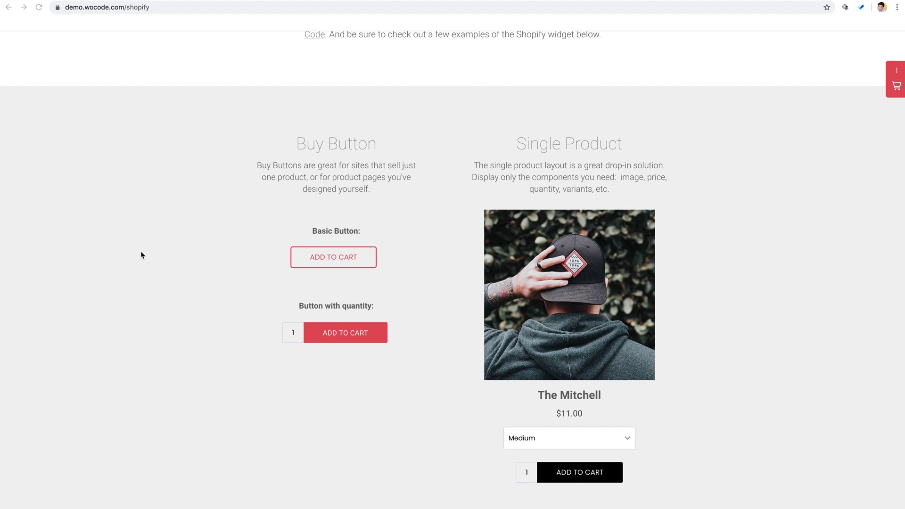
pyautogui.scroll(-1, 143, 256)
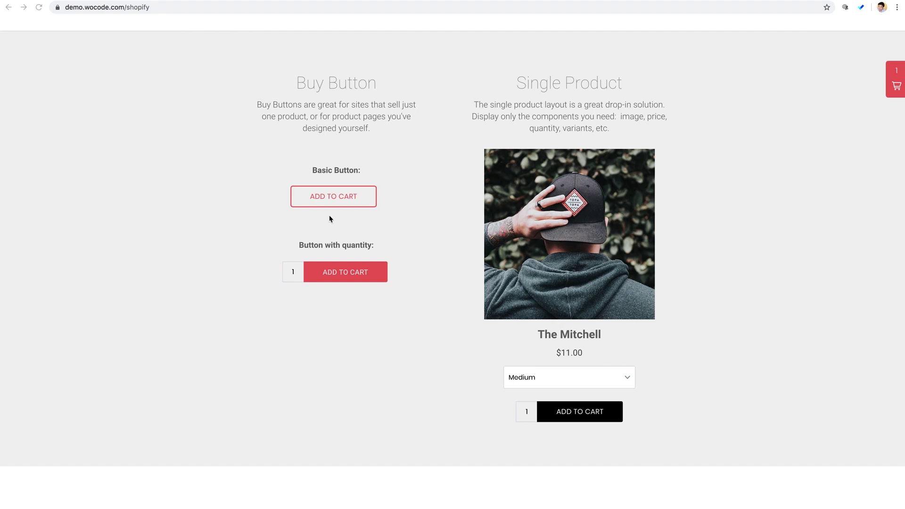
pyautogui.scroll(3, 434, 225)
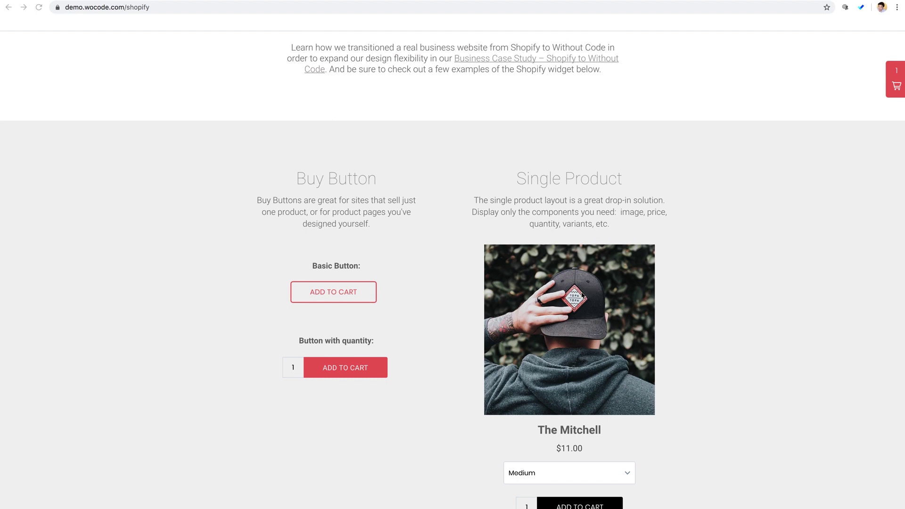
pyautogui.scroll(-5, 444, 290)
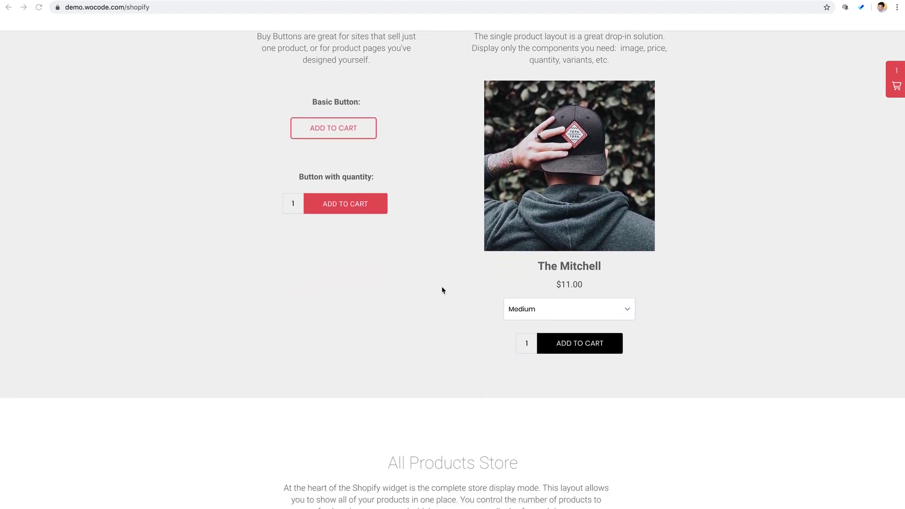
pyautogui.scroll(3, 442, 291)
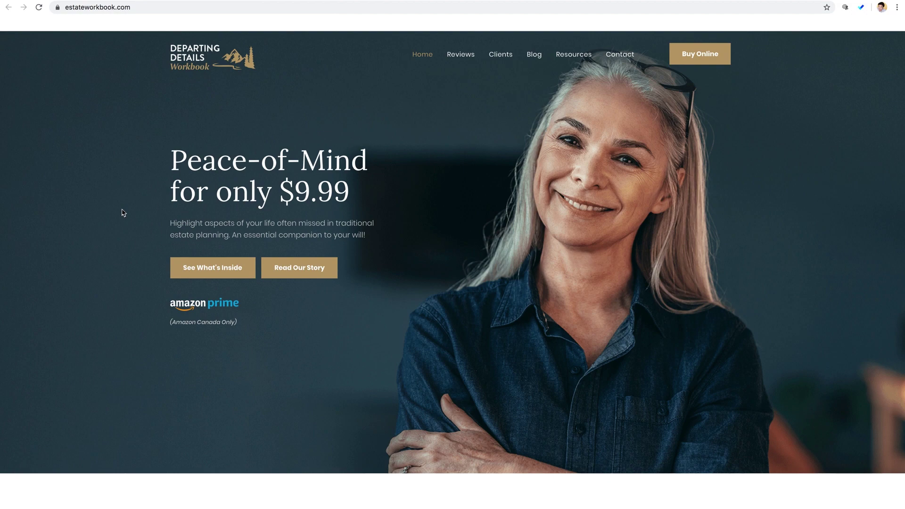
pyautogui.scroll(-5, 122, 212)
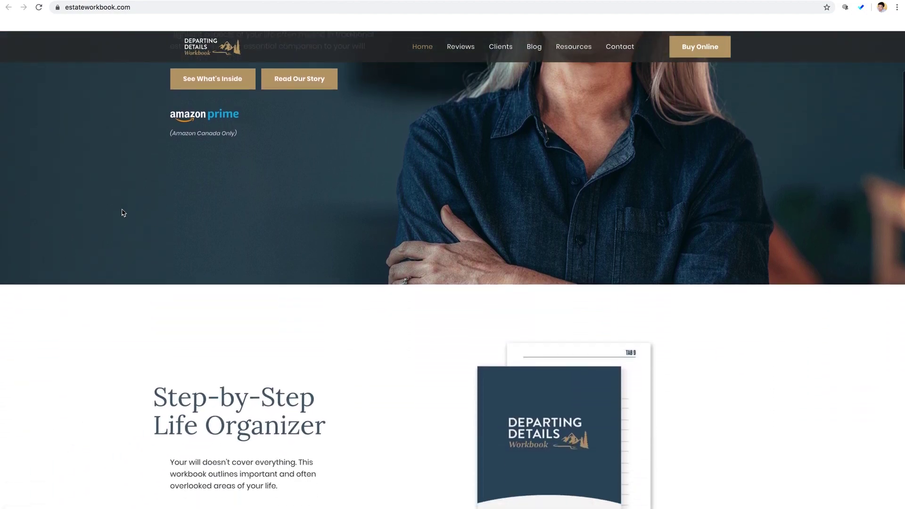
pyautogui.scroll(-3, 122, 212)
pyautogui.scroll(-3, 122, 213)
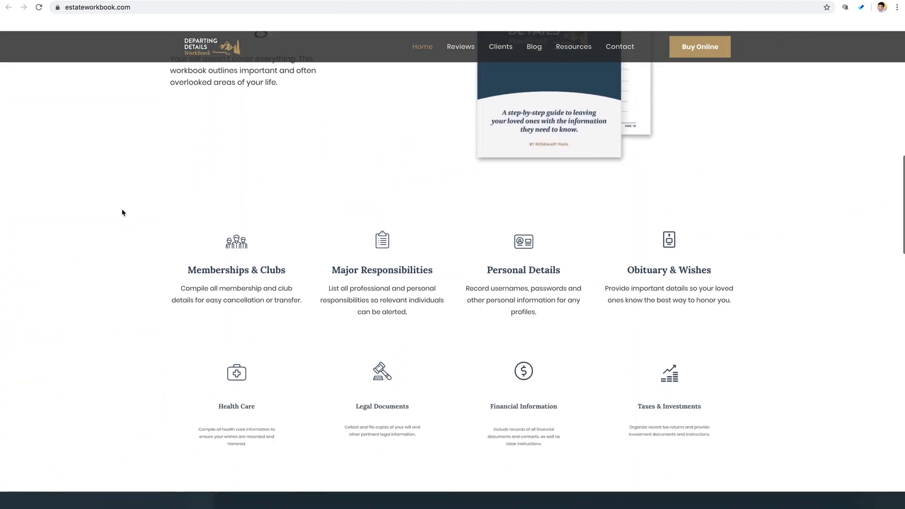
pyautogui.scroll(-3, 122, 212)
pyautogui.scroll(-3, 122, 212)
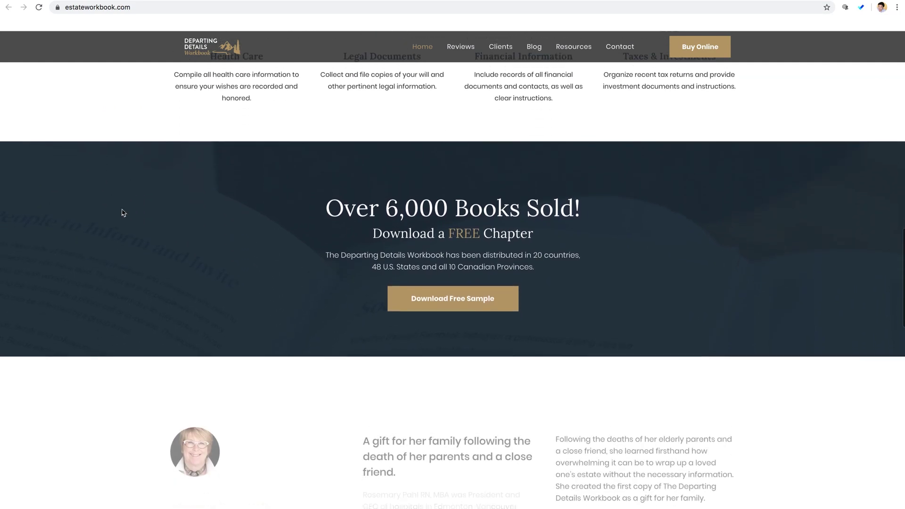
pyautogui.scroll(-3, 122, 212)
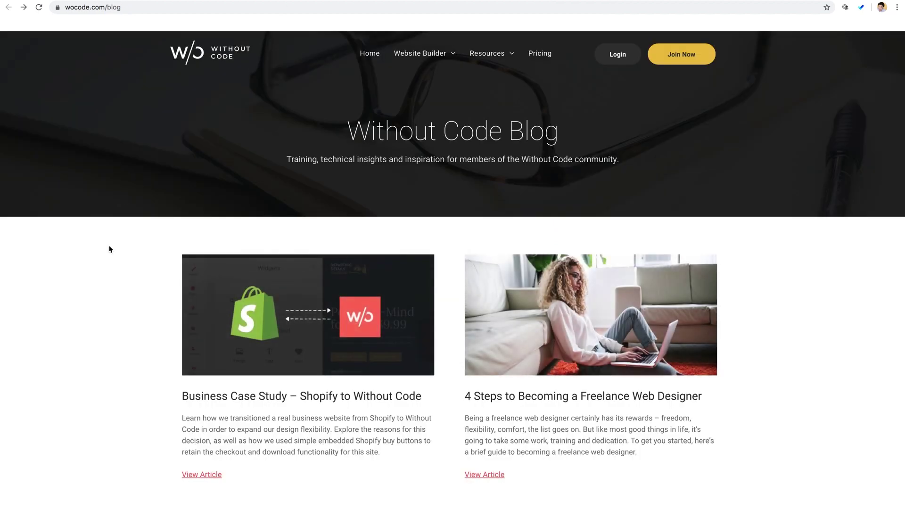
pyautogui.scroll(-2, 110, 249)
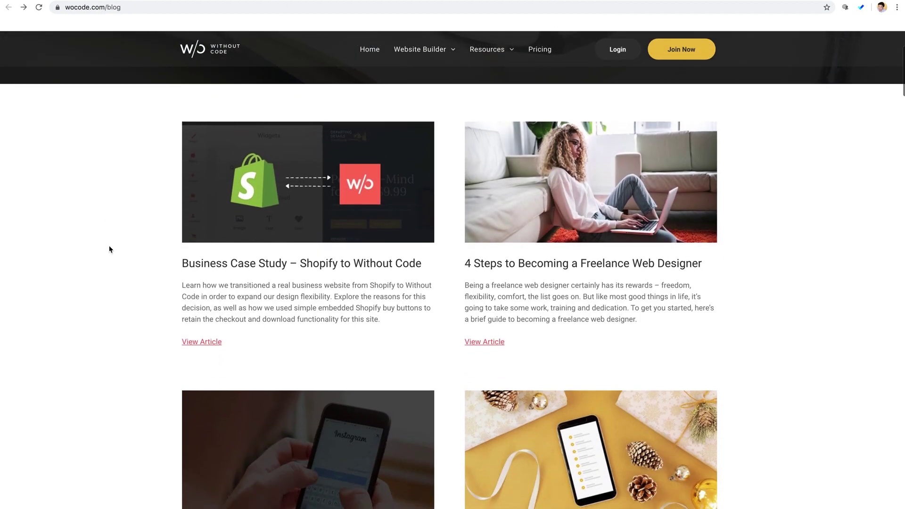
pyautogui.click(307, 220)
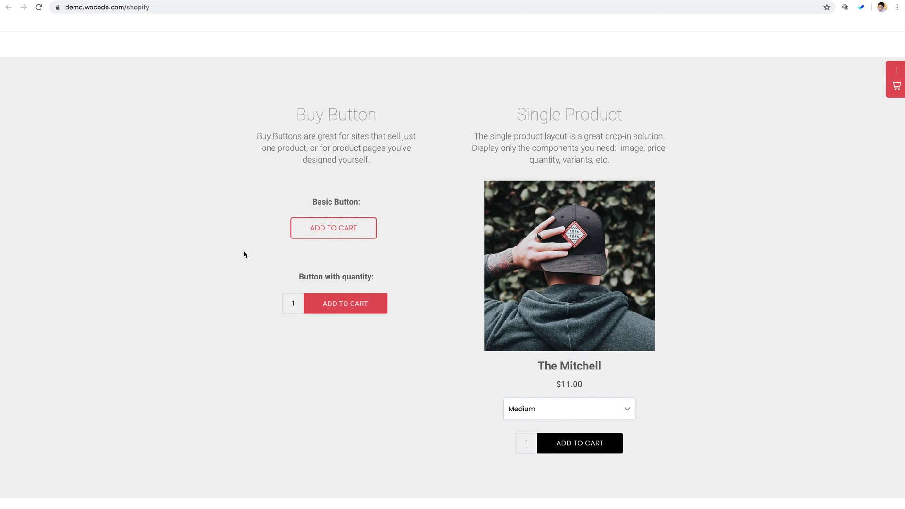
pyautogui.scroll(2, 242, 256)
pyautogui.scroll(-3, 246, 254)
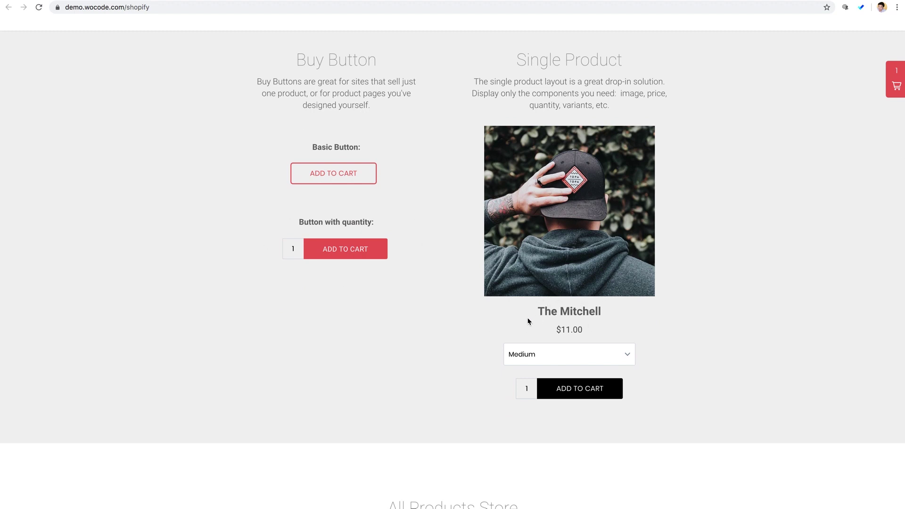
pyautogui.scroll(-3, 423, 317)
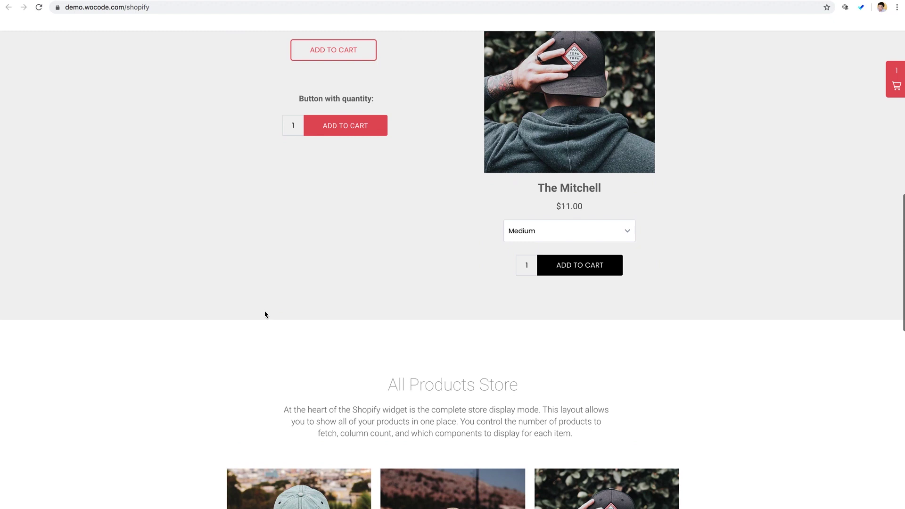
pyautogui.scroll(-2, 219, 307)
pyautogui.scroll(-2, 196, 305)
pyautogui.scroll(-1, 194, 305)
pyautogui.scroll(-1, 195, 306)
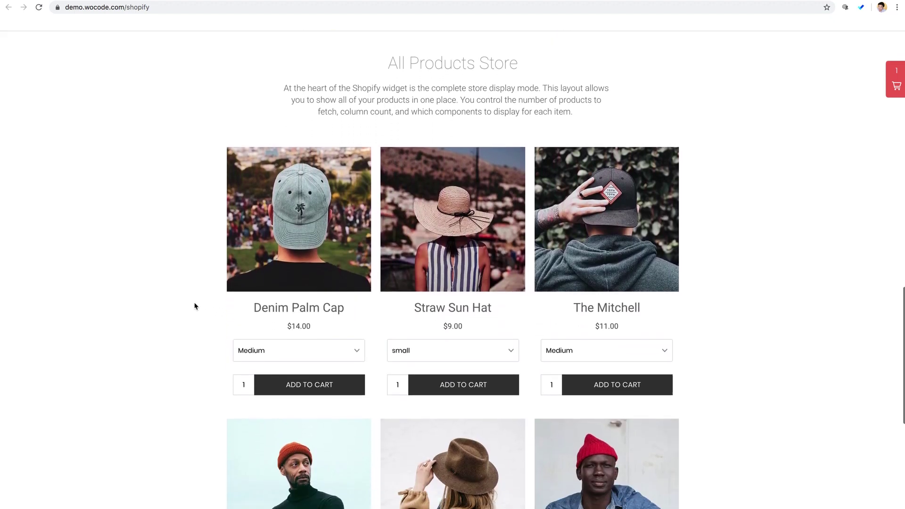
pyautogui.scroll(-2, 195, 306)
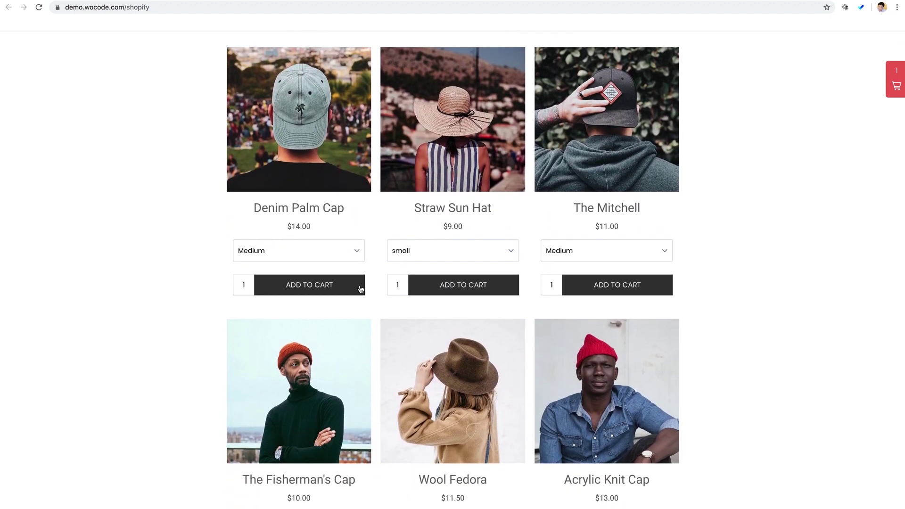
# Try the size dropdowns for The Mitchell and the Straw Sun Hat, keeping small.
pyautogui.click(592, 249)
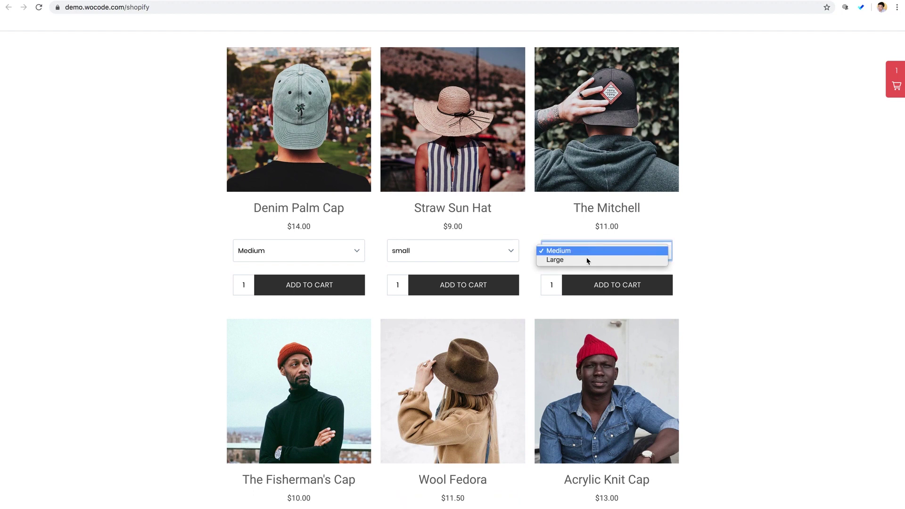
pyautogui.click(558, 230)
pyautogui.click(451, 253)
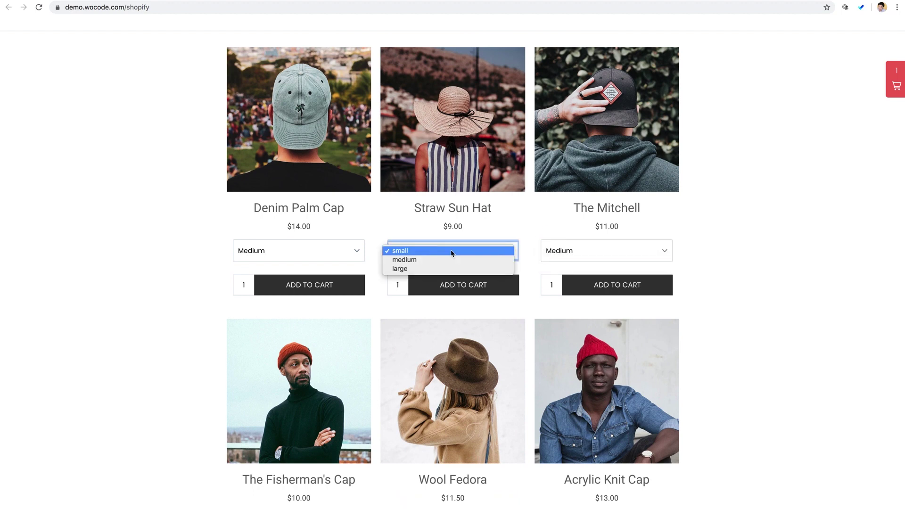
pyautogui.click(396, 228)
pyautogui.scroll(-1, 186, 308)
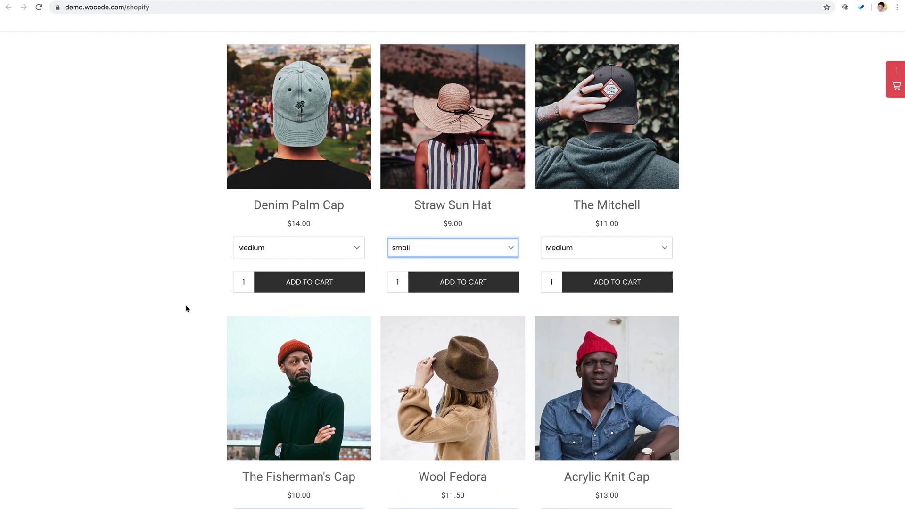
pyautogui.scroll(-5, 187, 309)
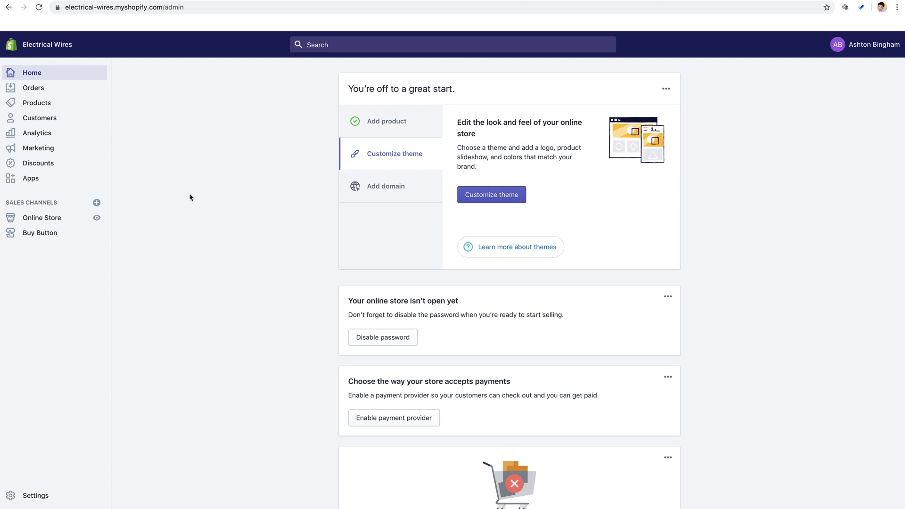
# Start a private app named Without Code with a developer email and Storefront API access allowed.
pyautogui.click(32, 182)
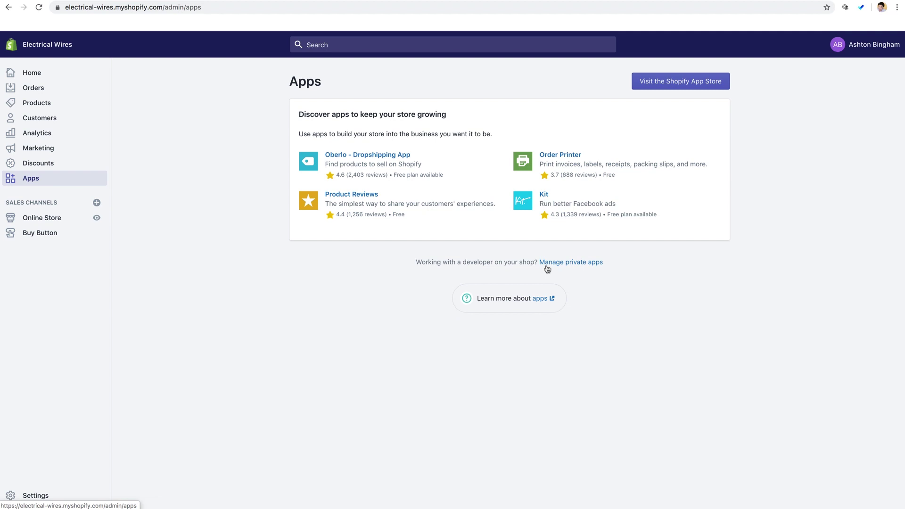
pyautogui.click(580, 268)
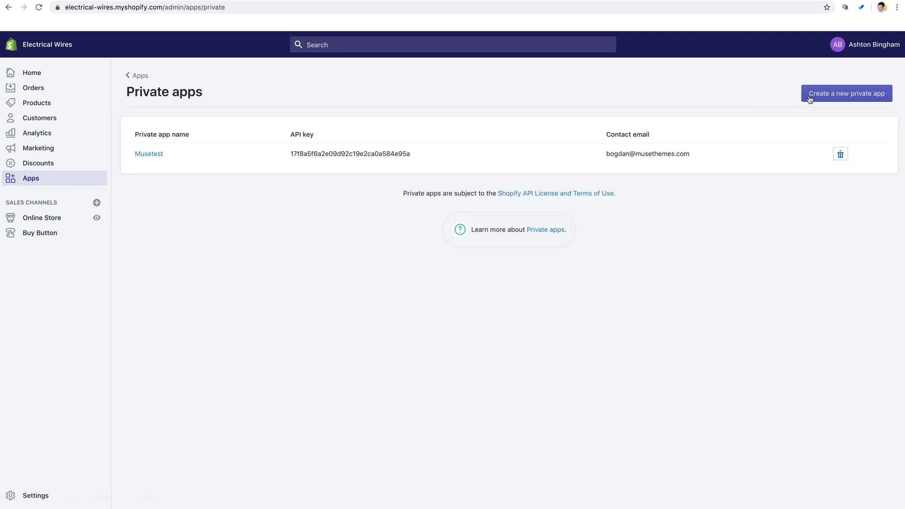
pyautogui.click(836, 98)
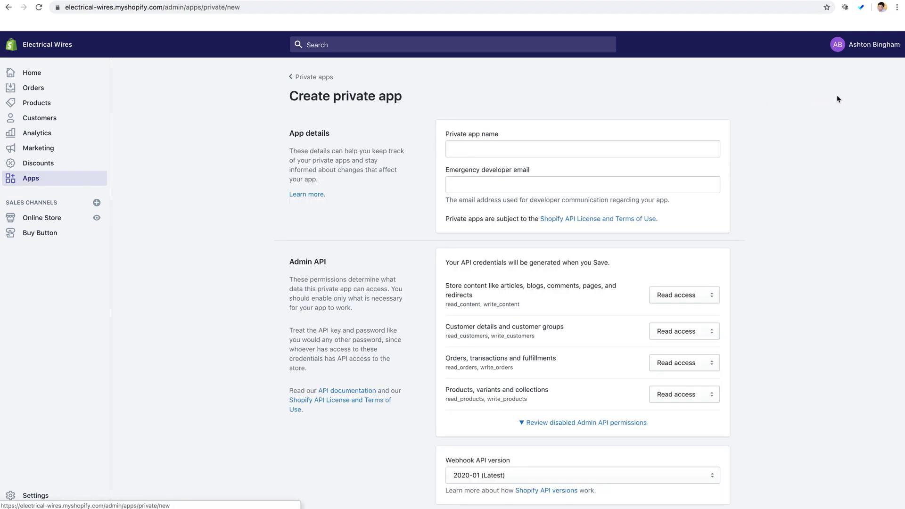
pyautogui.click(469, 146)
pyautogui.write('Without ')
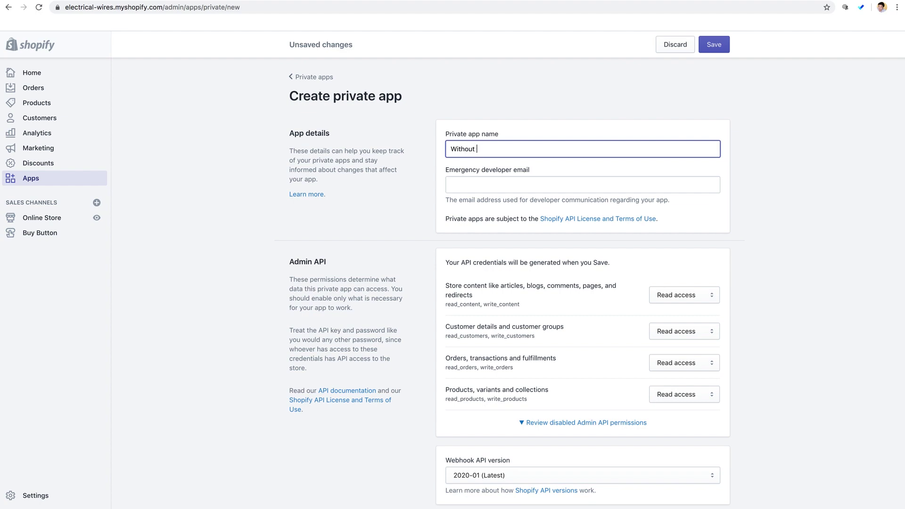
pyautogui.write('Code')
pyautogui.press('Tab')
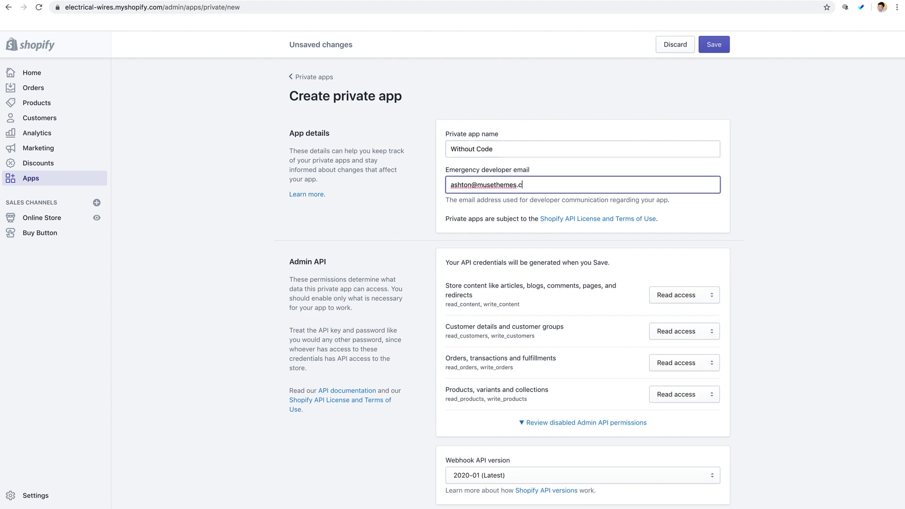
pyautogui.scroll(-5, 399, 285)
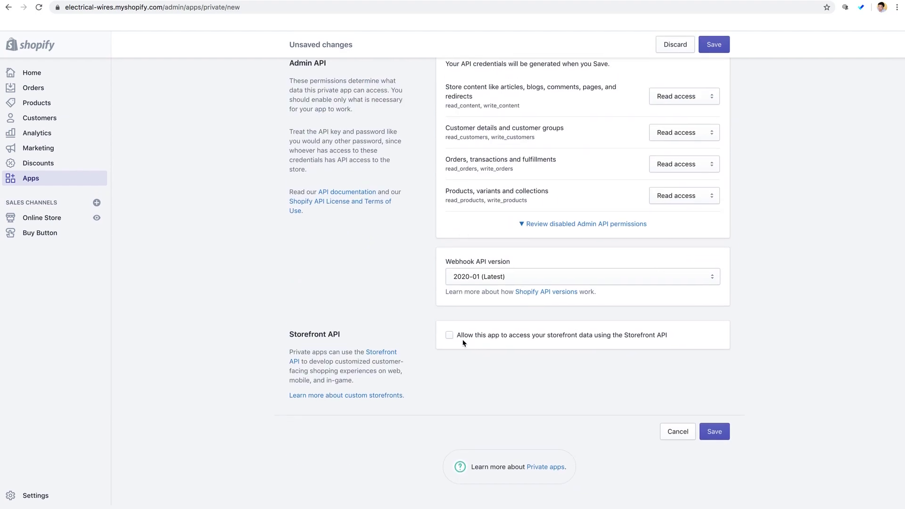
pyautogui.click(449, 337)
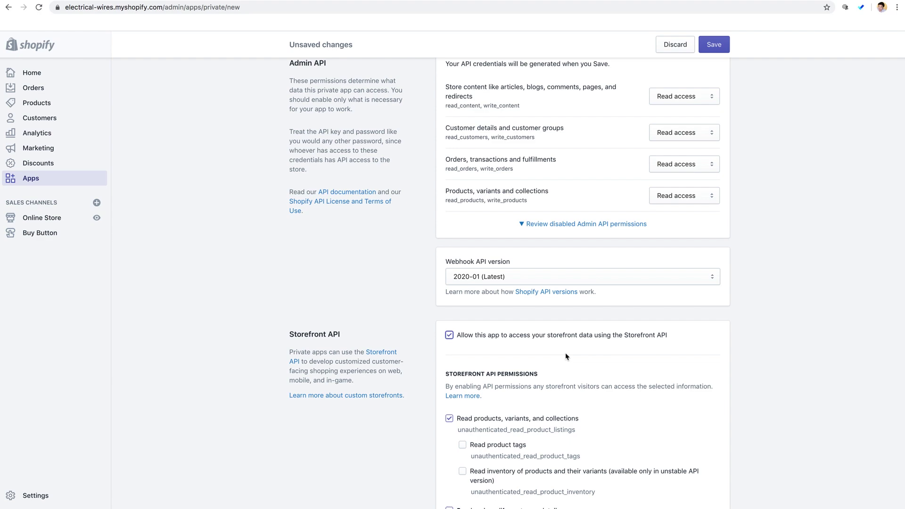
pyautogui.scroll(-5, 429, 390)
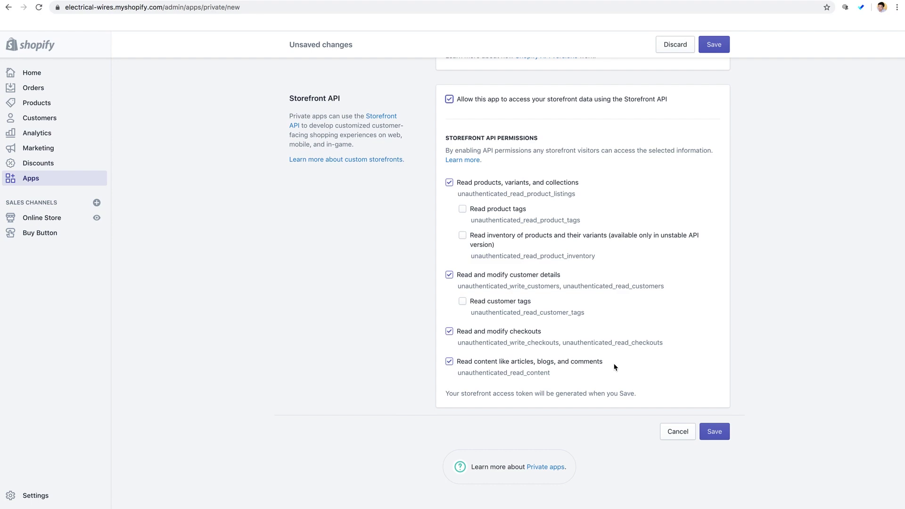
# Save and confirm the Without Code private app, then select its storefront access token.
pyautogui.click(714, 432)
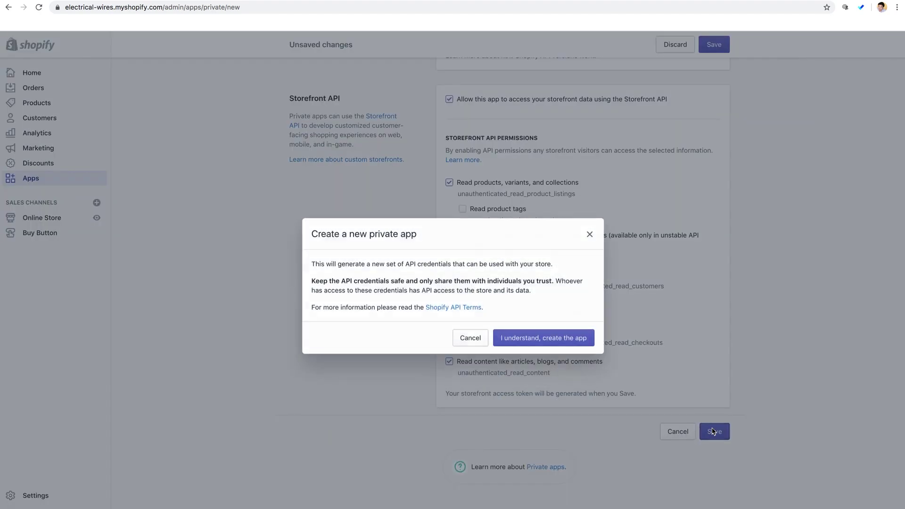
pyautogui.click(546, 337)
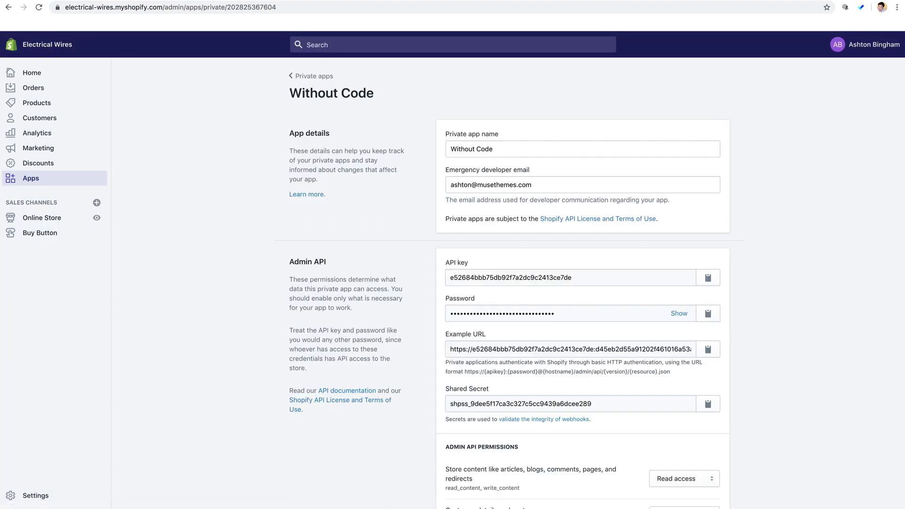
pyautogui.scroll(-3, 259, 225)
pyautogui.scroll(-4, 248, 232)
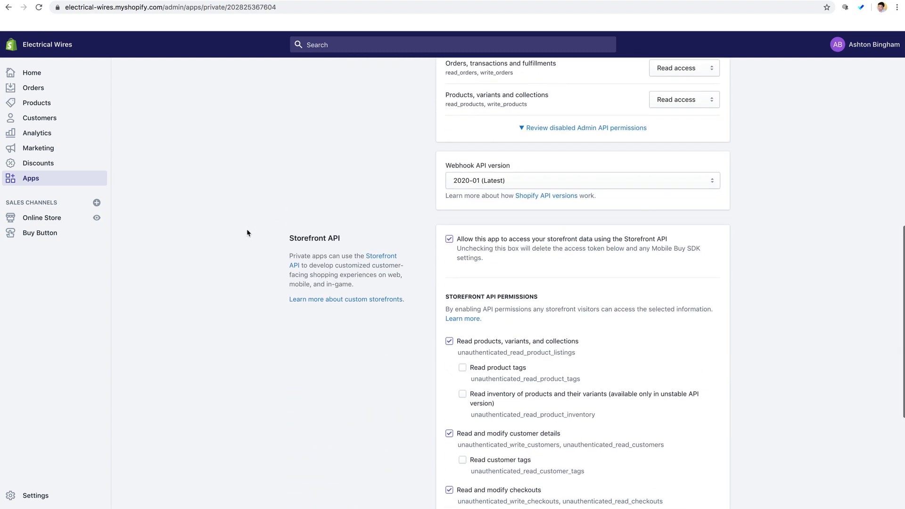
pyautogui.scroll(-3, 249, 232)
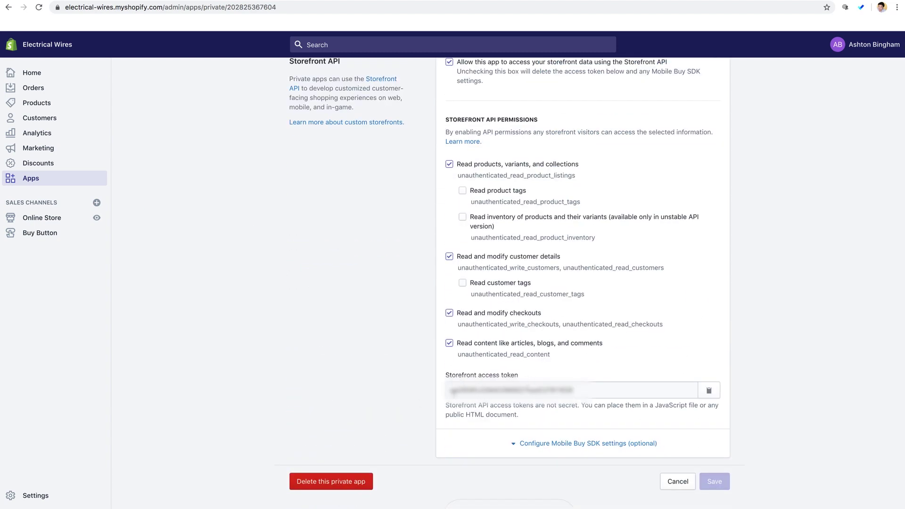
pyautogui.click(667, 391)
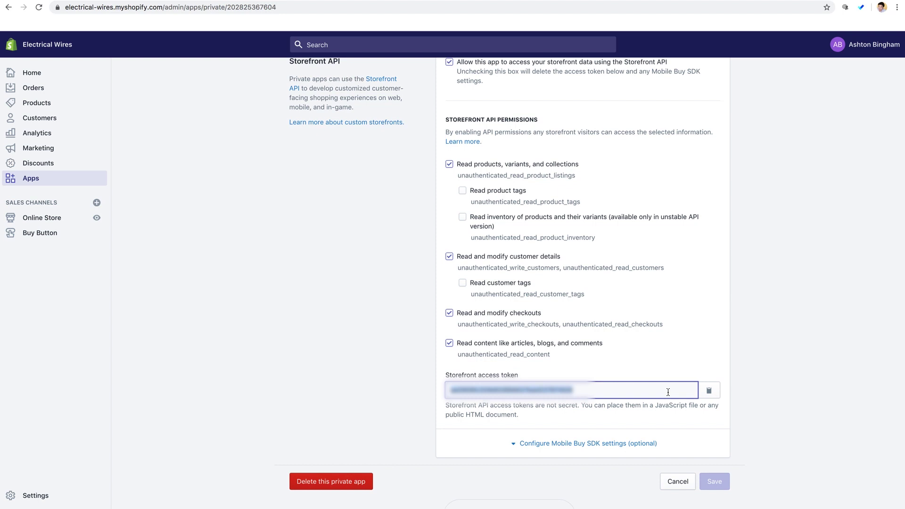
# Deselect the copied storefront access token field.
pyautogui.click(779, 385)
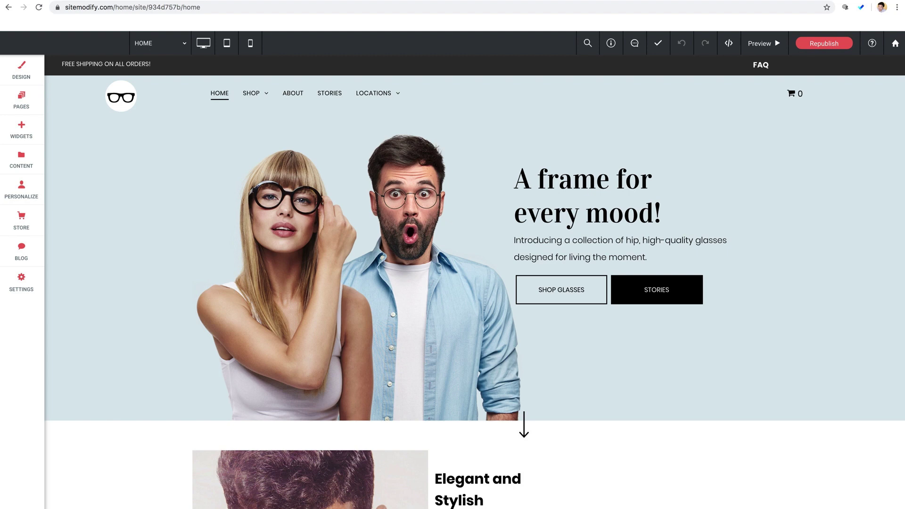
pyautogui.scroll(-2, 188, 262)
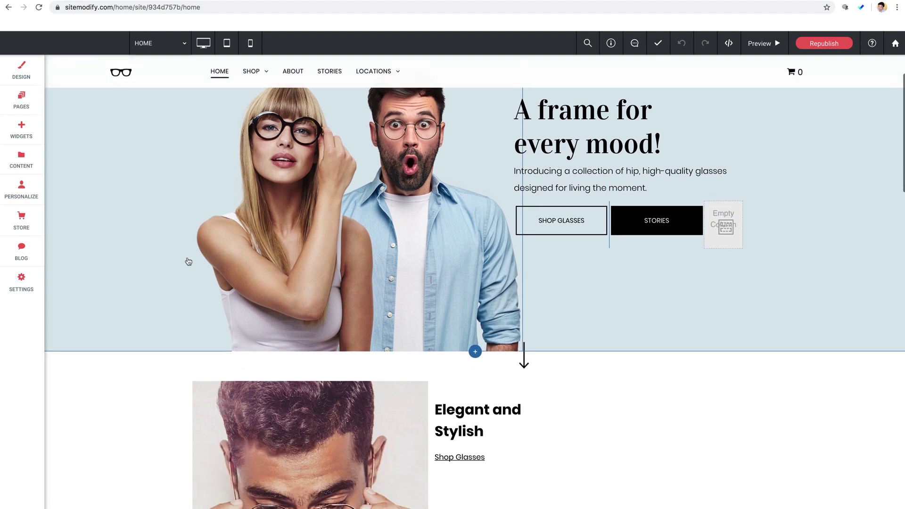
pyautogui.scroll(2, 188, 261)
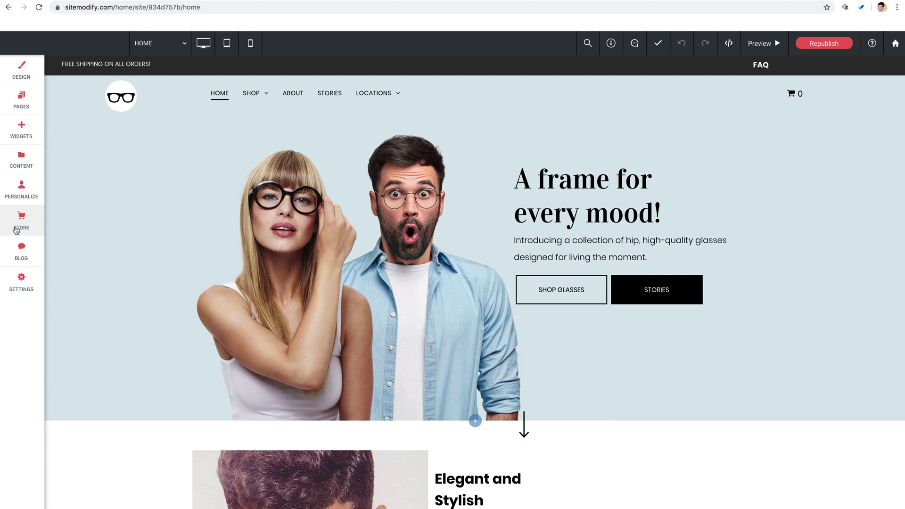
# Switch the editor to the SHOP page via the Pages list, then close the list.
pyautogui.click(27, 101)
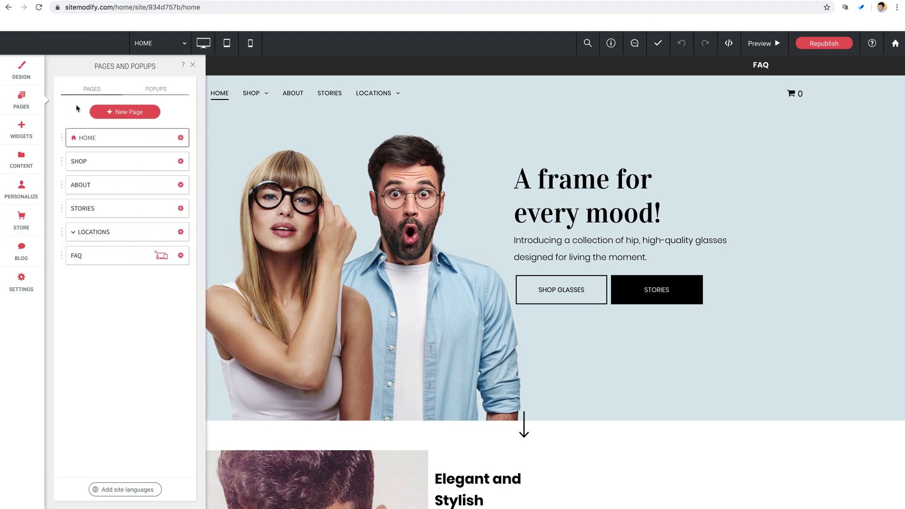
pyautogui.click(86, 163)
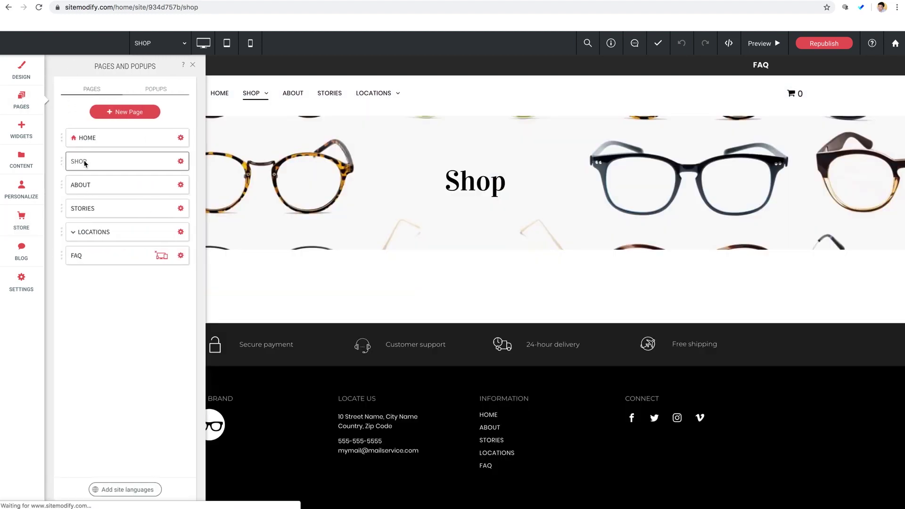
pyautogui.click(190, 67)
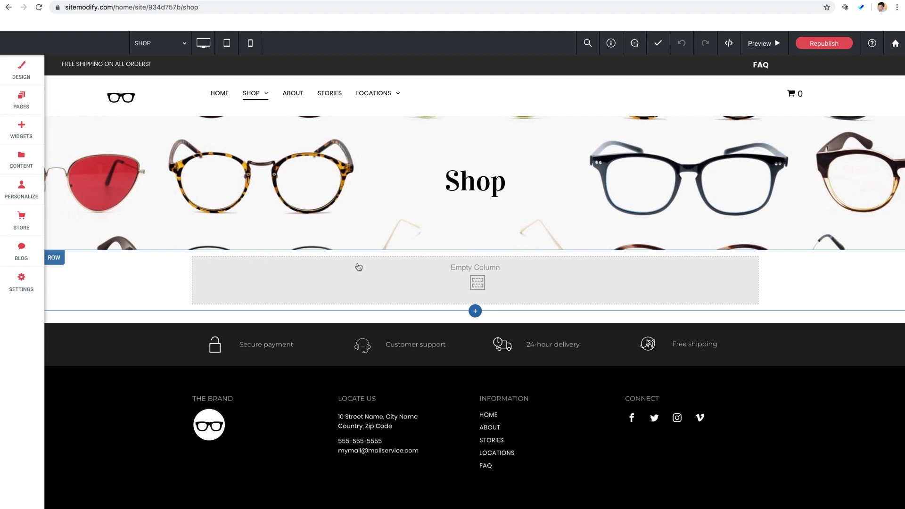
# Open the WIDGETS list to find the Shopify Link tile.
pyautogui.click(21, 129)
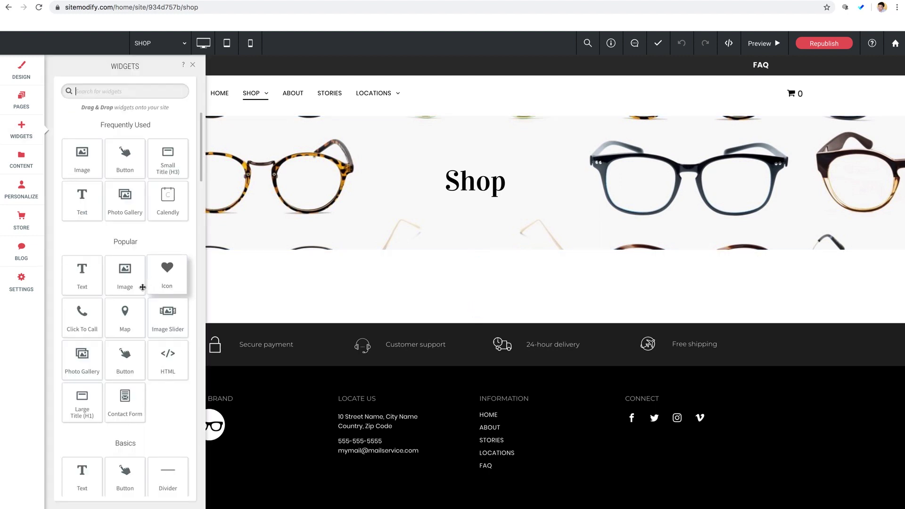
pyautogui.scroll(-3, 142, 287)
pyautogui.scroll(-3, 140, 288)
pyautogui.scroll(-3, 137, 290)
pyautogui.scroll(-3, 136, 291)
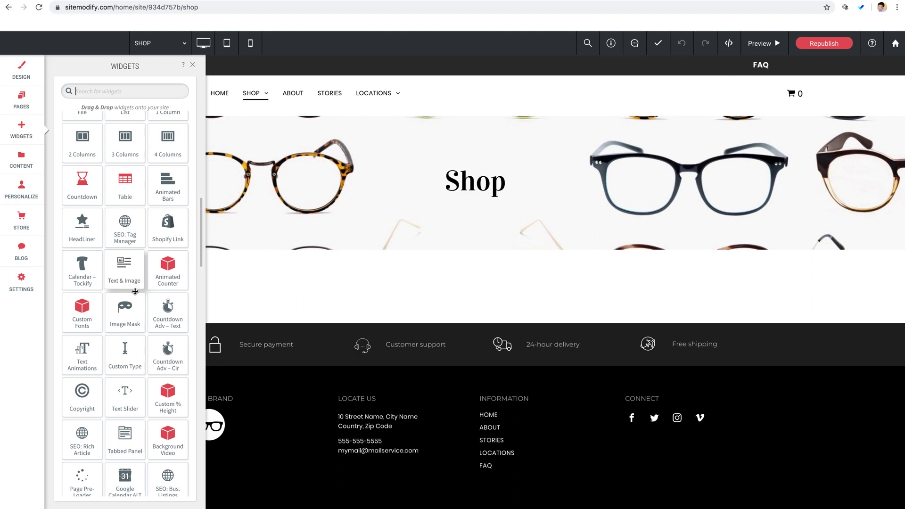
pyautogui.scroll(-2, 135, 290)
pyautogui.scroll(-1, 135, 290)
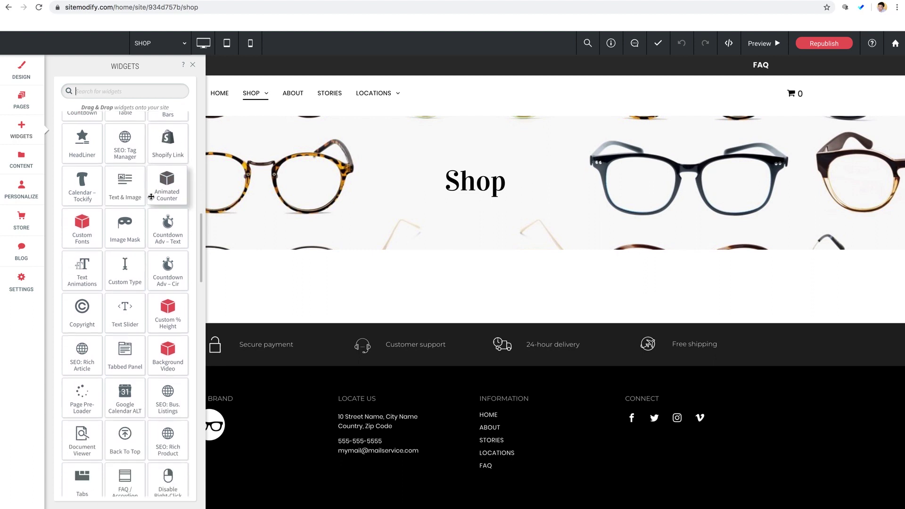
pyautogui.scroll(-3, 151, 197)
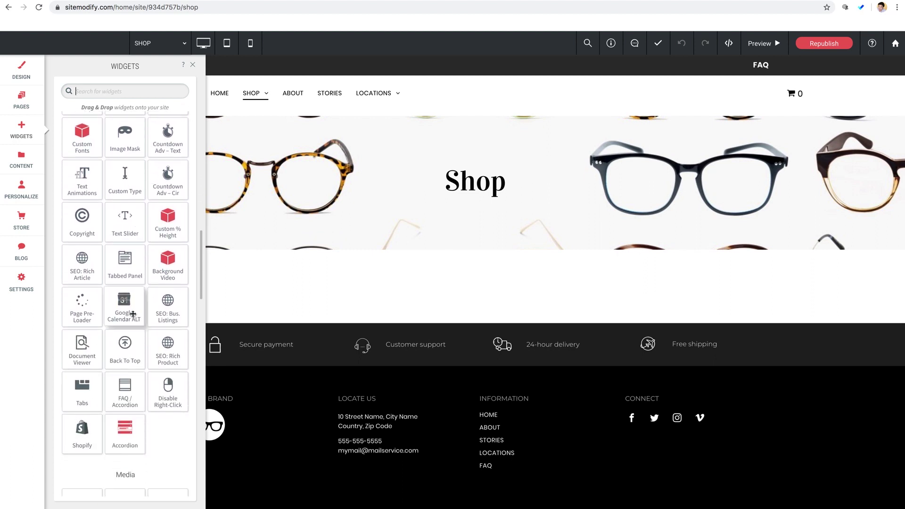
pyautogui.scroll(3, 132, 314)
pyautogui.scroll(3, 130, 306)
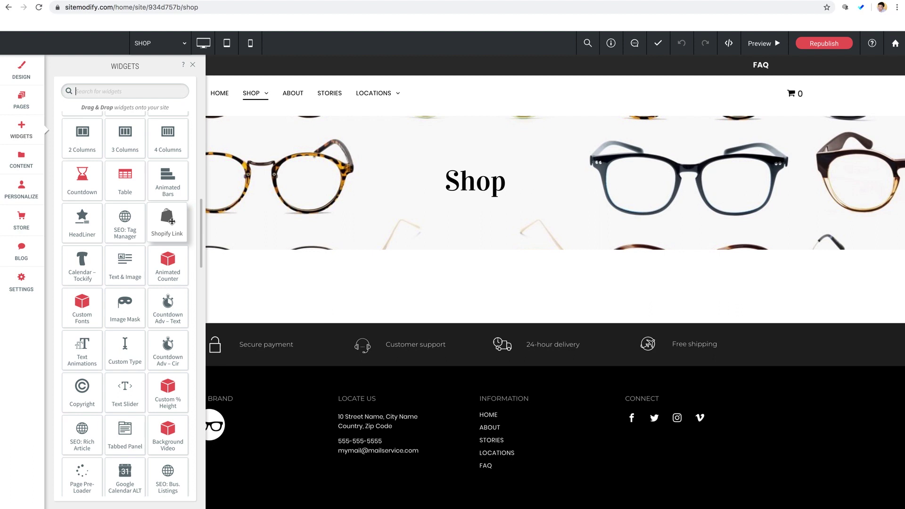
# Place a Shopify Link widget below the Shop banner and reopen its settings.
pyautogui.moveTo(171, 221); pyautogui.dragTo(472, 287)
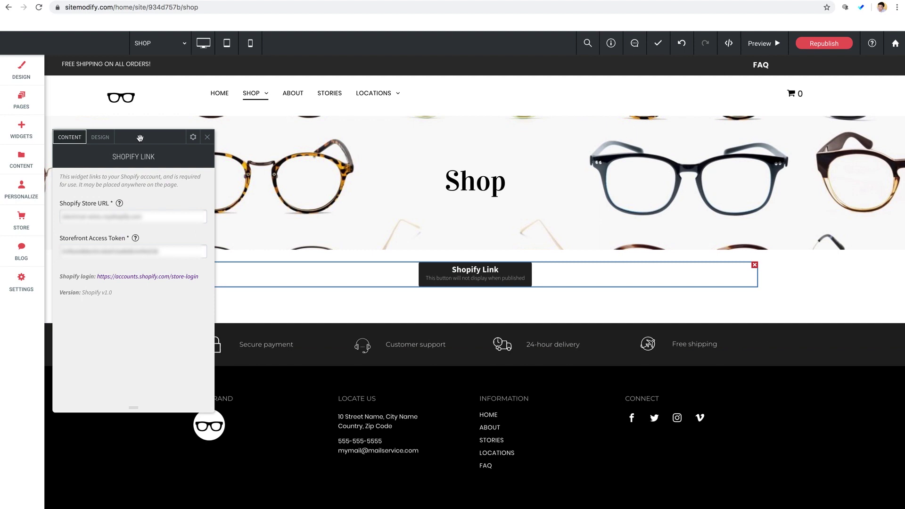
pyautogui.click(207, 136)
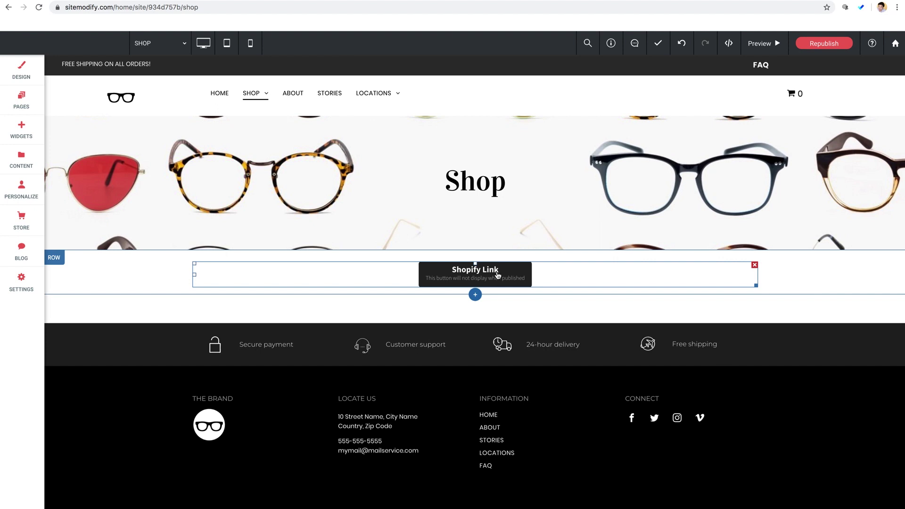
pyautogui.click(498, 275)
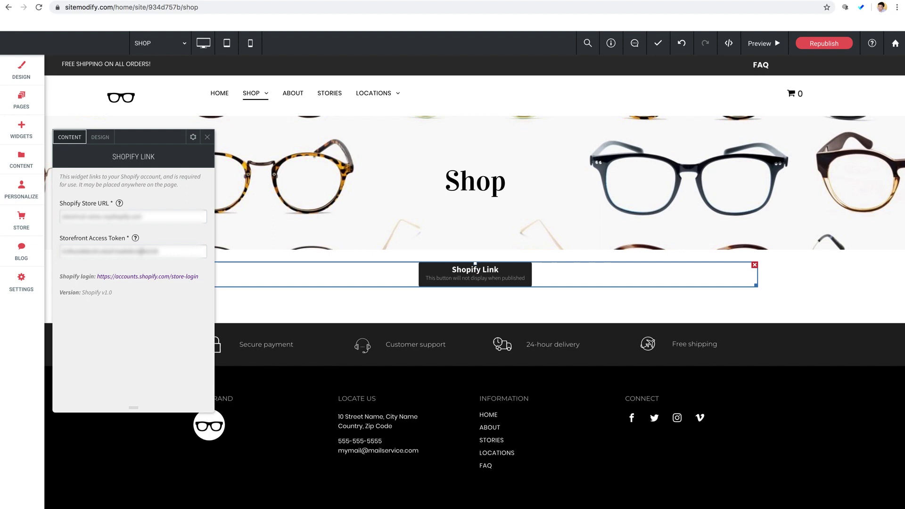
# Paste the storefront access token, then select the store domain in the admin address.
pyautogui.doubleClick(142, 252)
pyautogui.hotkey('ctrl', 'v')
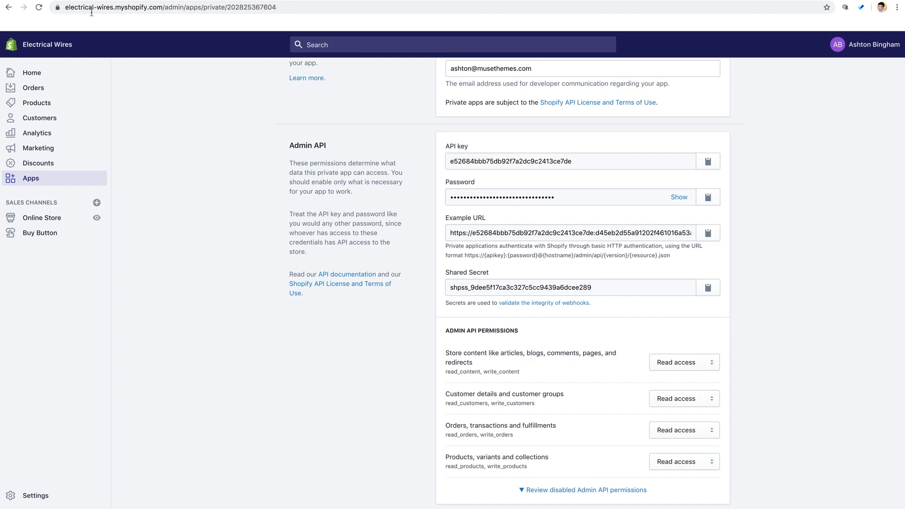
pyautogui.moveTo(65, 7); pyautogui.dragTo(161, 8)
pyautogui.hotkey('ctrl', 'c')
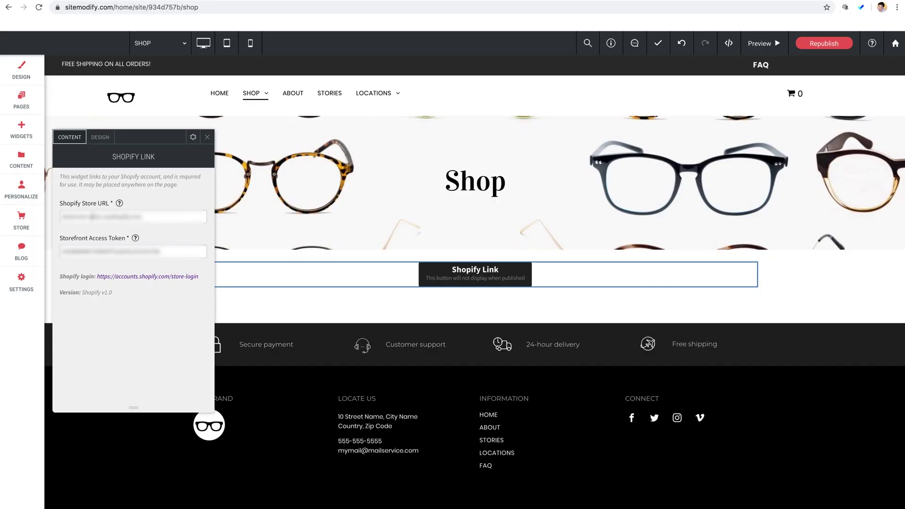
# Paste electrical-wires.myshopify.com as the Shopify Store URL and close settings to save.
pyautogui.tripleClick(128, 215)
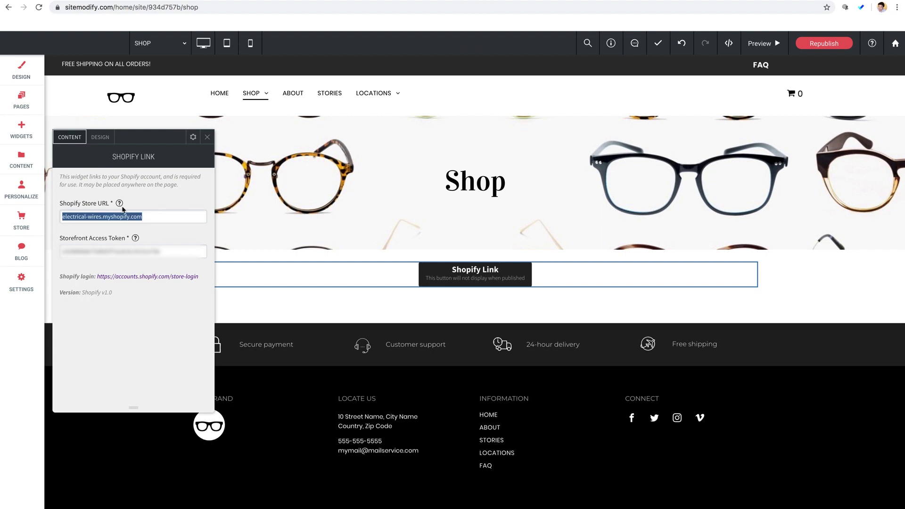
pyautogui.hotkey('ctrl', 'v')
pyautogui.tripleClick(100, 216)
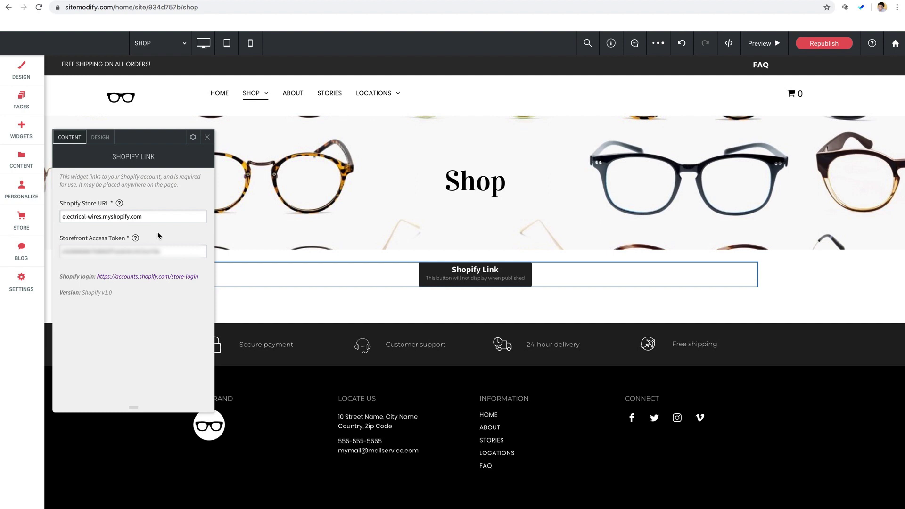
pyautogui.click(225, 144)
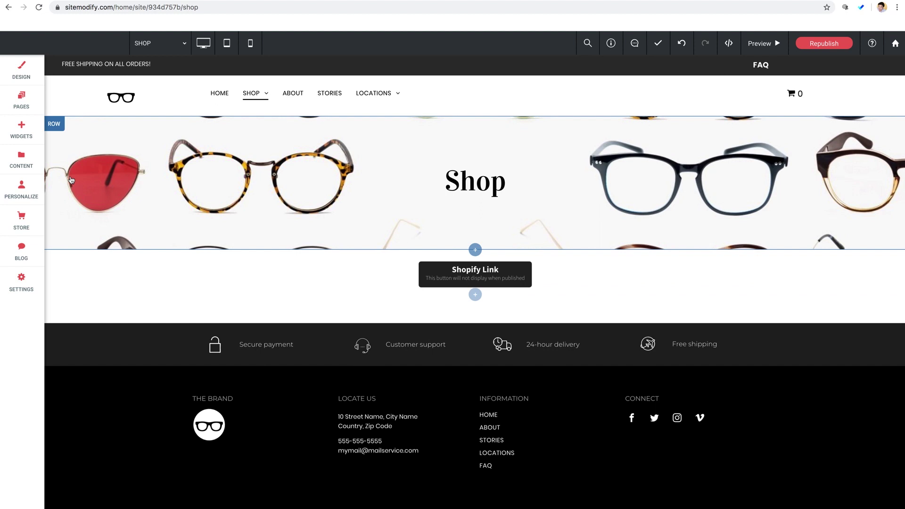
# Drag the Shopify product widget from WIDGETS onto the page beneath the Shopify Link widget.
pyautogui.click(21, 129)
pyautogui.scroll(-2, 128, 316)
pyautogui.scroll(-5, 128, 316)
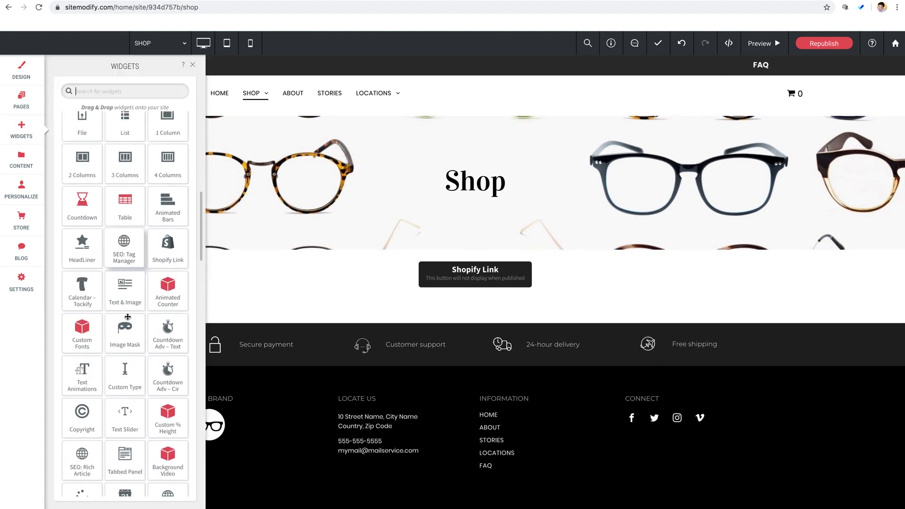
pyautogui.scroll(-5, 128, 316)
pyautogui.scroll(-5, 106, 333)
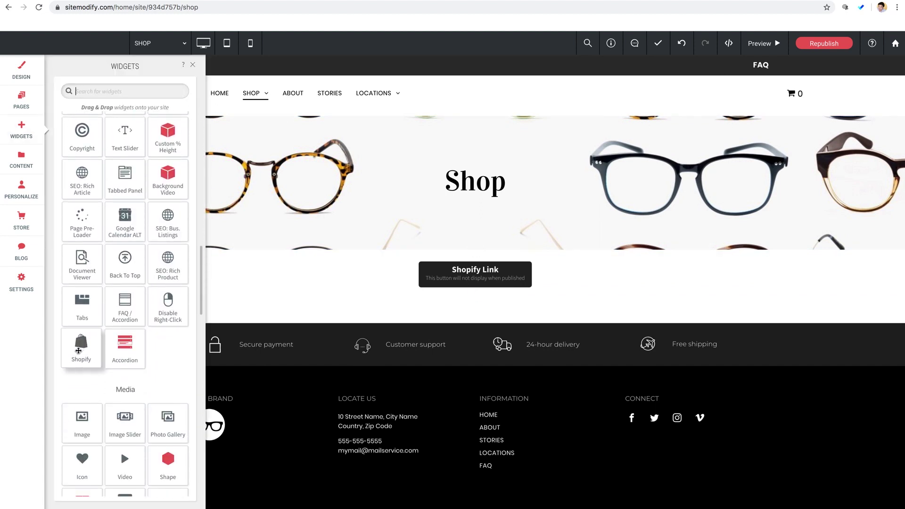
pyautogui.moveTo(77, 350)
pyautogui.mouseDown()
pyautogui.moveTo(445, 288)
pyautogui.moveTo(475, 334)
pyautogui.mouseUp()
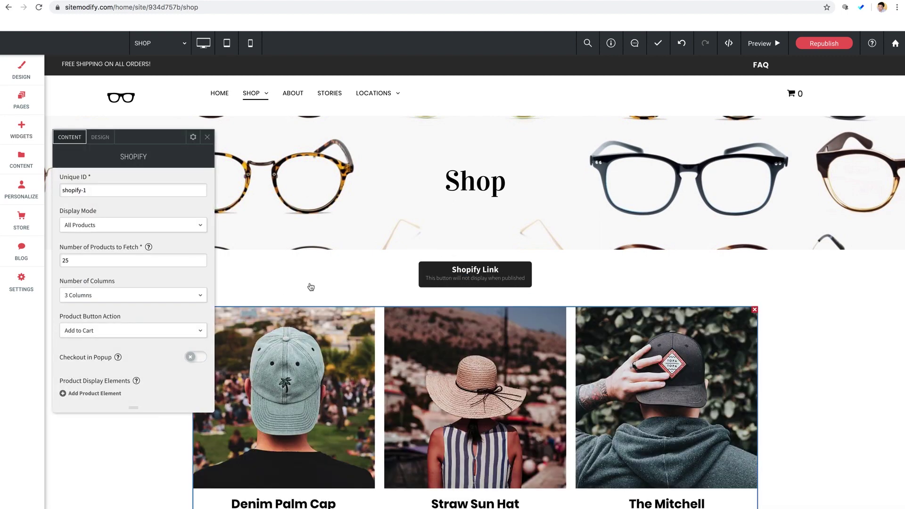
pyautogui.scroll(-2, 380, 418)
pyautogui.scroll(-1, 380, 418)
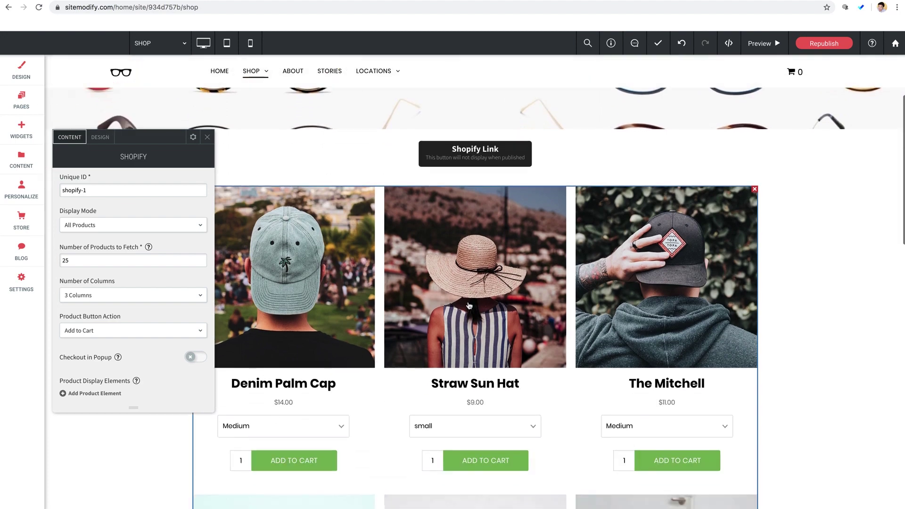
pyautogui.scroll(-3, 558, 342)
pyautogui.scroll(1, 558, 342)
pyautogui.scroll(1, 558, 341)
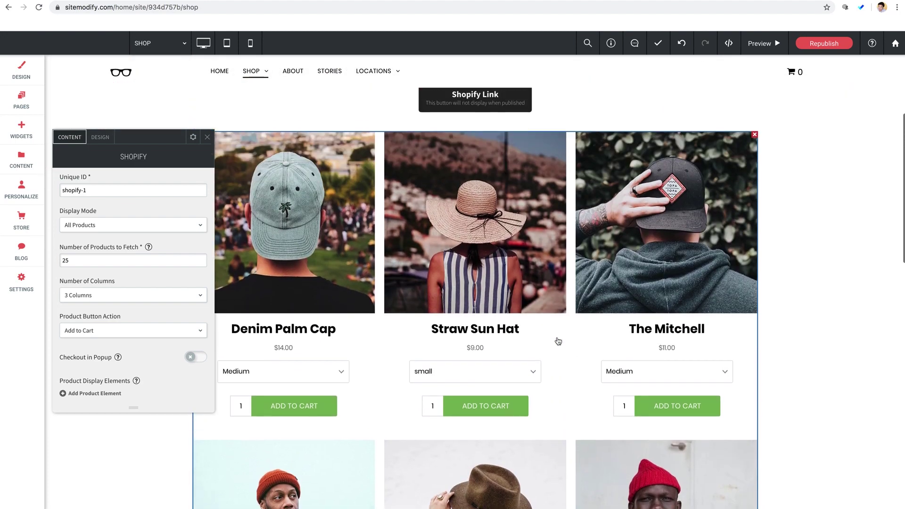
pyautogui.scroll(4, 558, 342)
pyautogui.scroll(1, 323, 266)
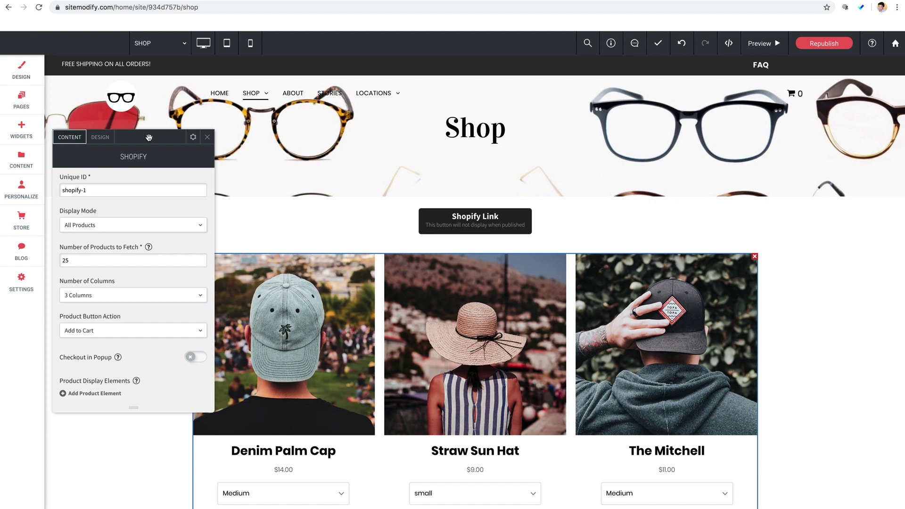
pyautogui.moveTo(149, 136); pyautogui.dragTo(453, 132)
pyautogui.moveTo(365, 185); pyautogui.dragTo(393, 185)
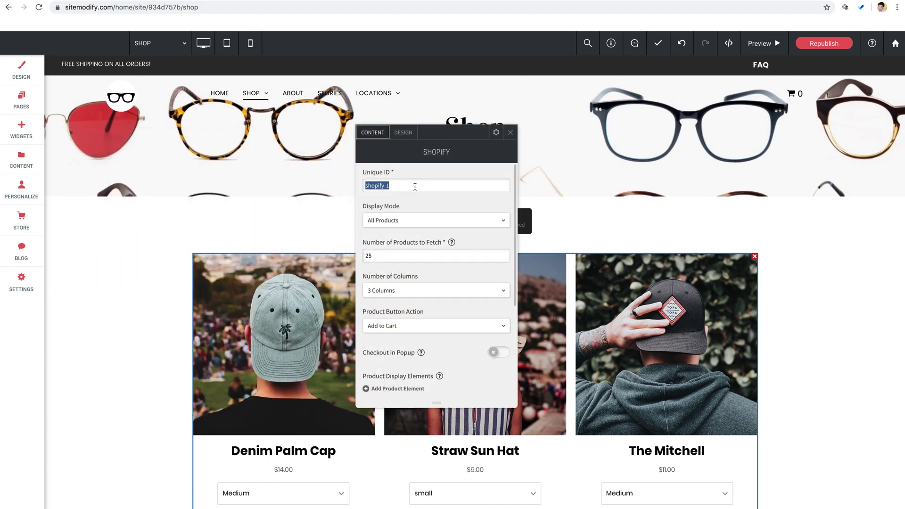
pyautogui.click(399, 187)
pyautogui.moveTo(434, 134); pyautogui.dragTo(459, 123)
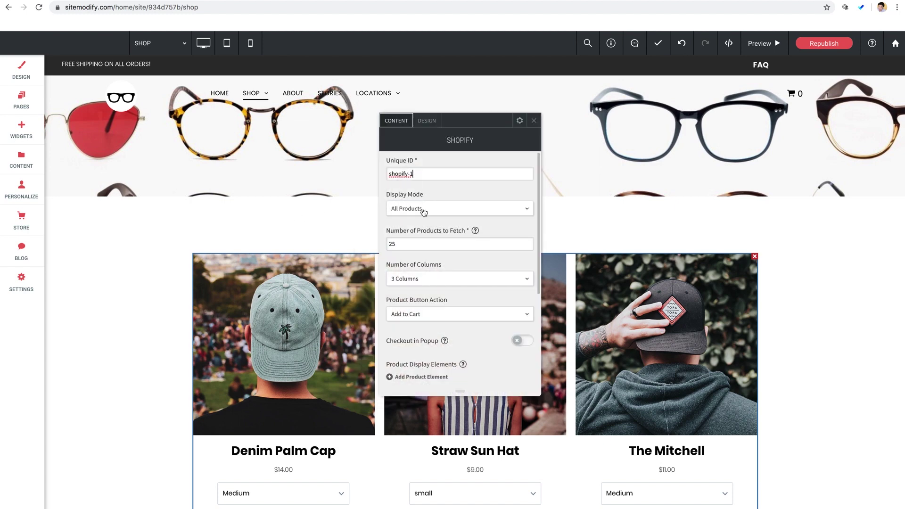
pyautogui.click(424, 210)
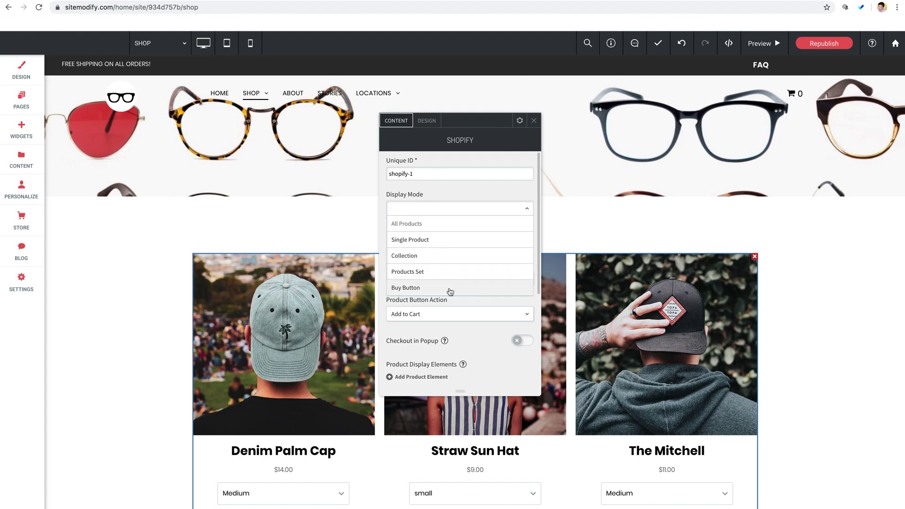
pyautogui.click(404, 228)
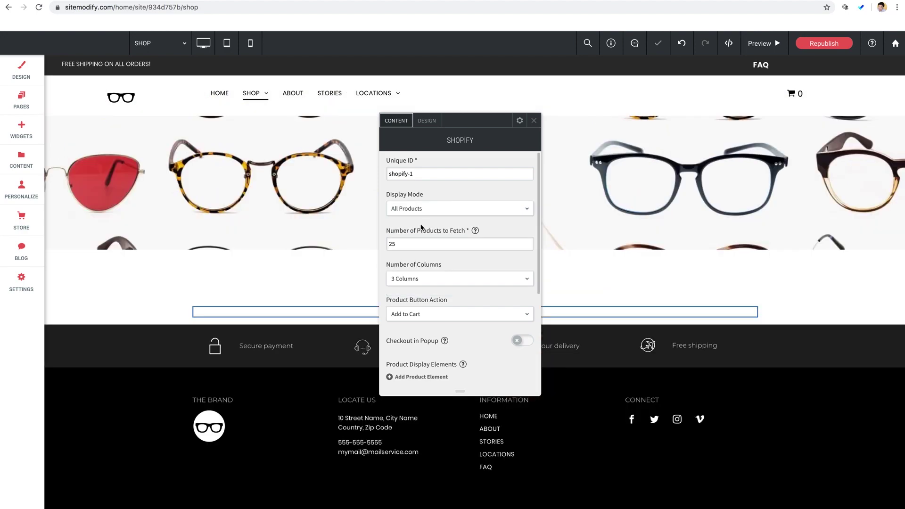
pyautogui.scroll(-5, 617, 401)
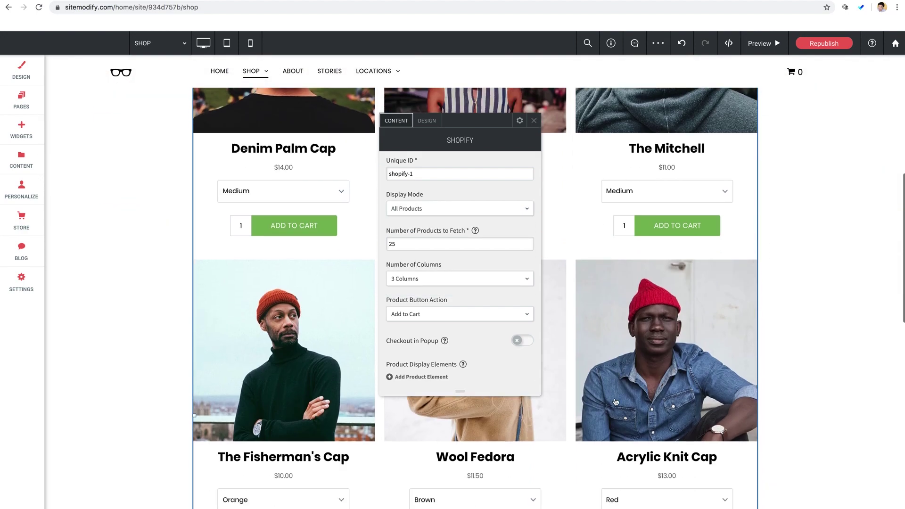
pyautogui.scroll(3, 617, 402)
pyautogui.scroll(2, 617, 402)
pyautogui.click(423, 211)
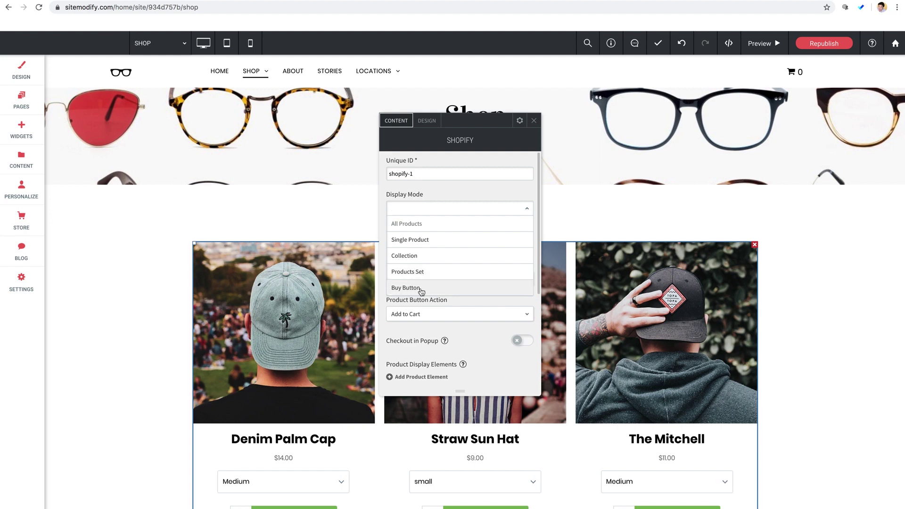
pyautogui.click(415, 225)
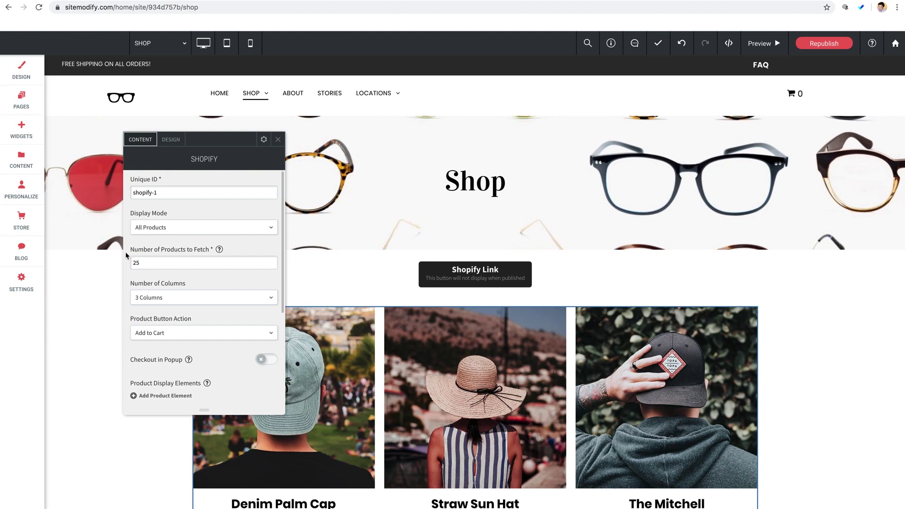
pyautogui.scroll(-2, 128, 252)
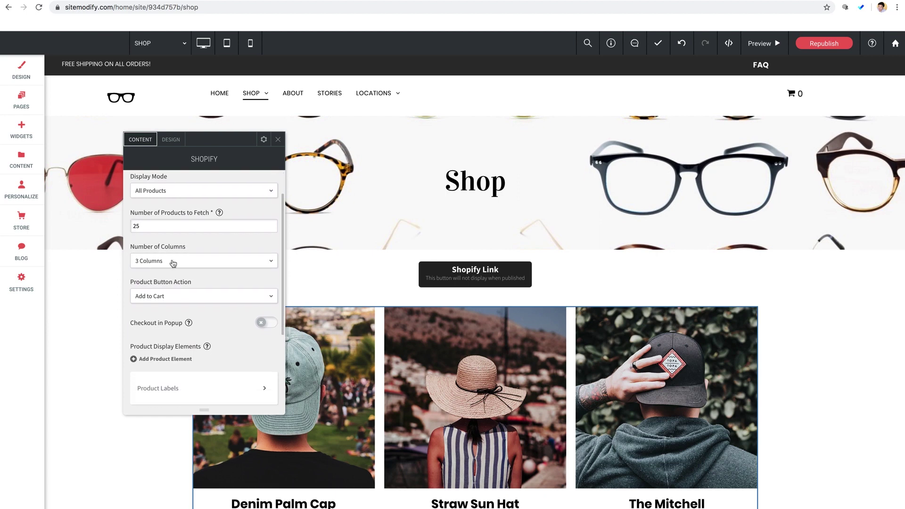
pyautogui.click(147, 226)
pyautogui.scroll(-1, 163, 246)
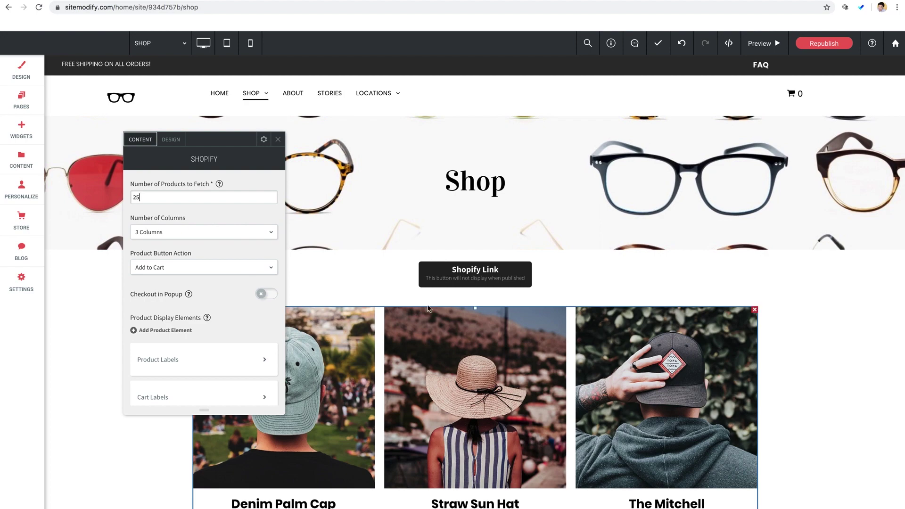
pyautogui.moveTo(500, 367)
pyautogui.scroll(-4, 428, 365)
pyautogui.scroll(-5, 428, 365)
pyautogui.scroll(-2, 427, 365)
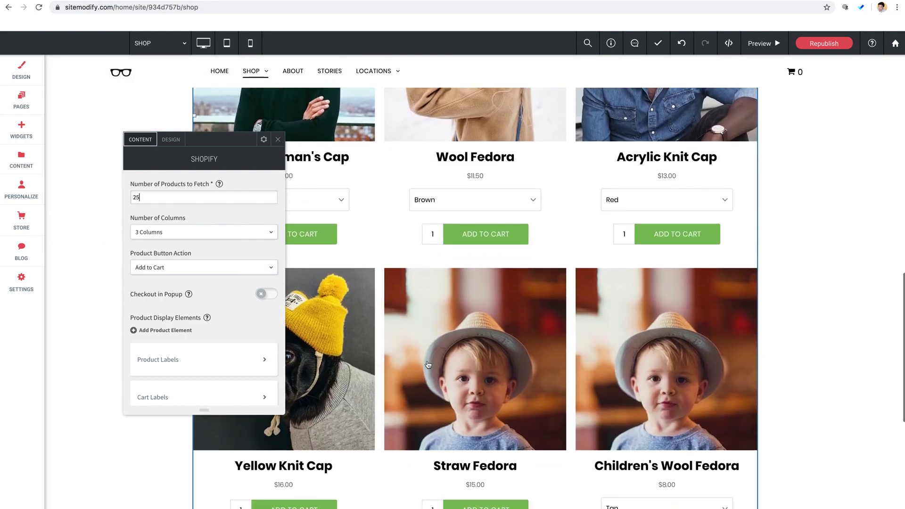
pyautogui.scroll(5, 428, 364)
pyautogui.scroll(5, 428, 364)
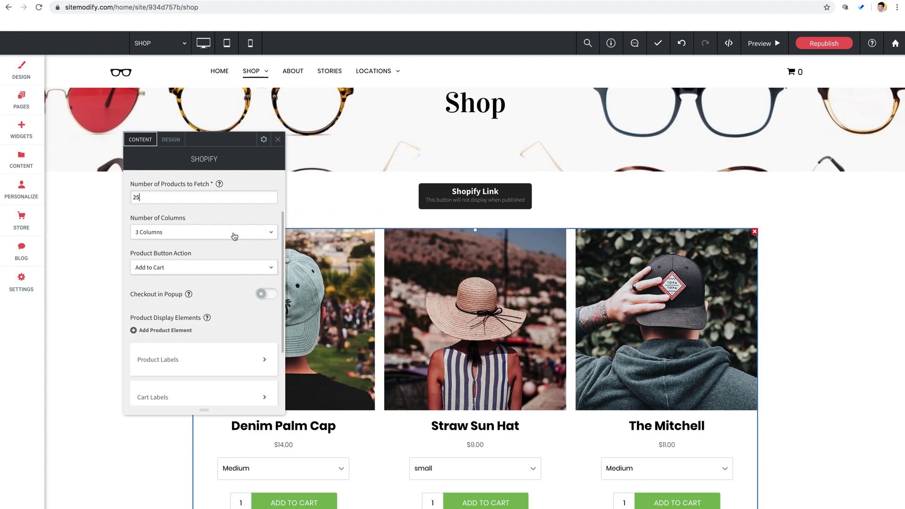
pyautogui.scroll(2, 208, 246)
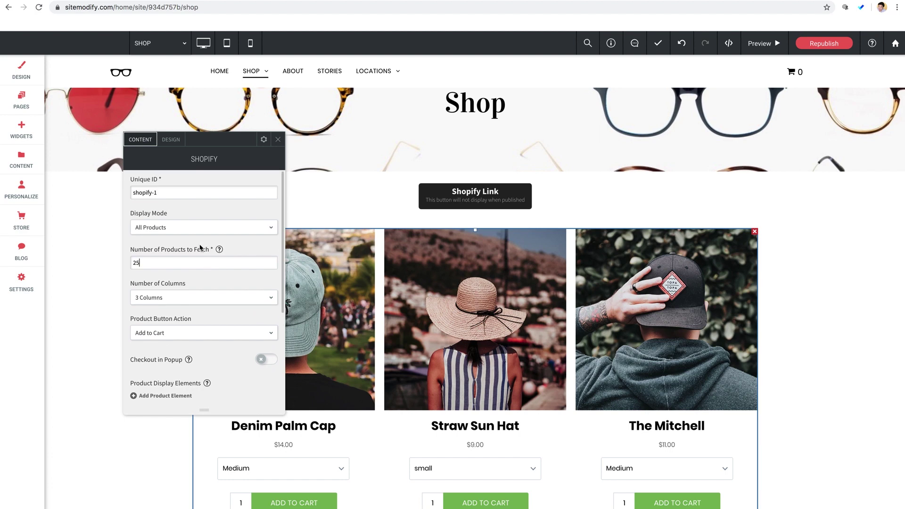
pyautogui.click(156, 334)
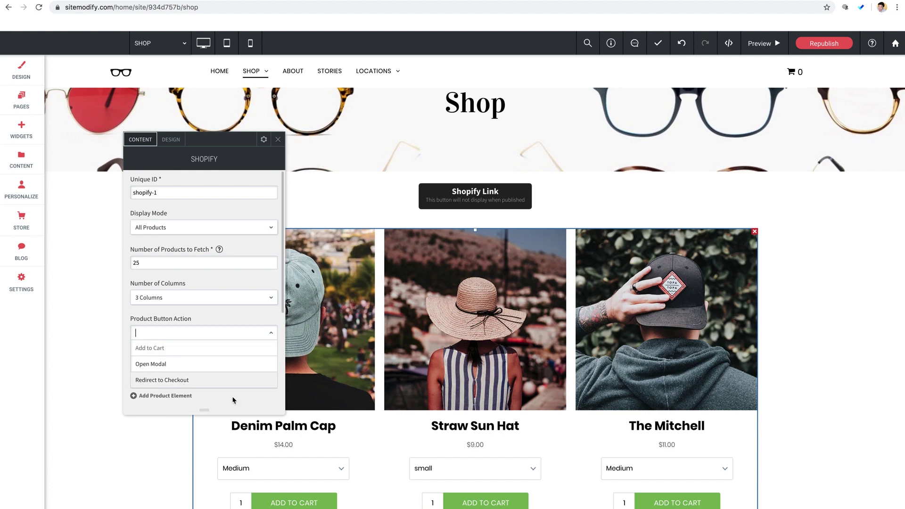
pyautogui.click(226, 348)
pyautogui.scroll(-2, 202, 299)
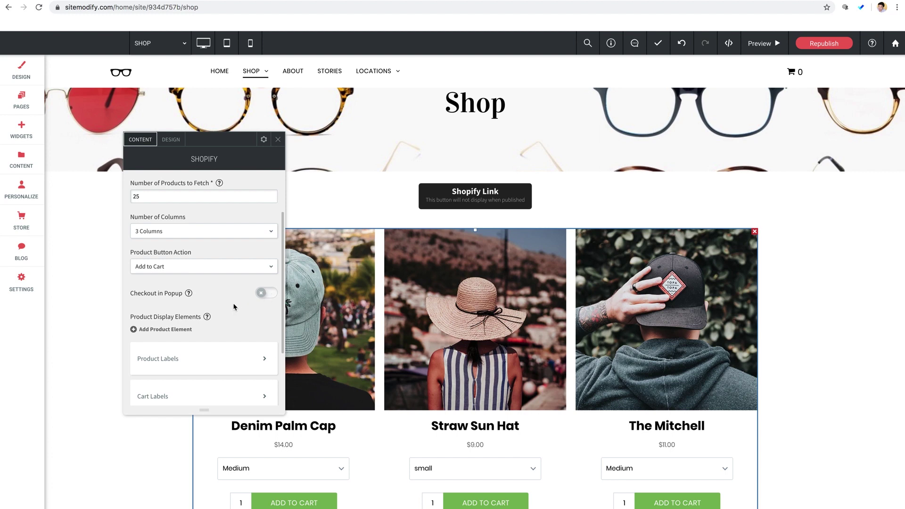
pyautogui.scroll(-3, 233, 307)
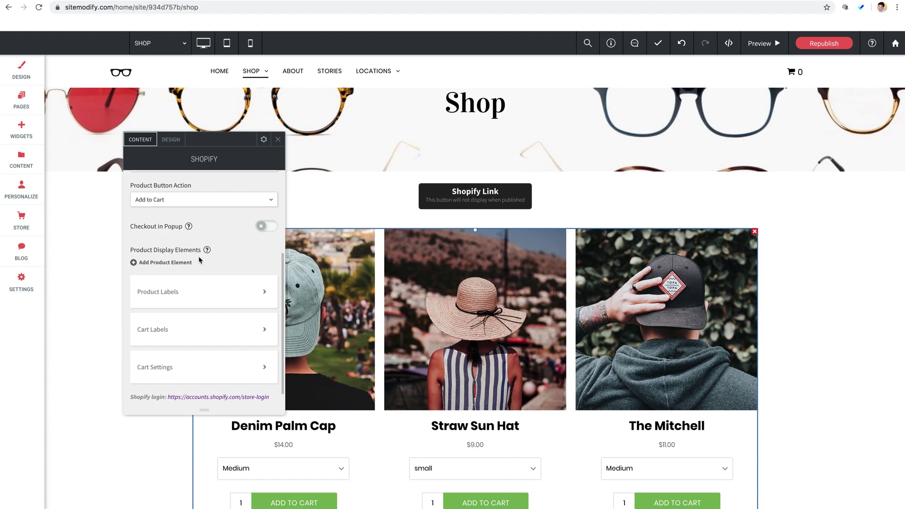
pyautogui.scroll(-1, 200, 260)
pyautogui.click(174, 280)
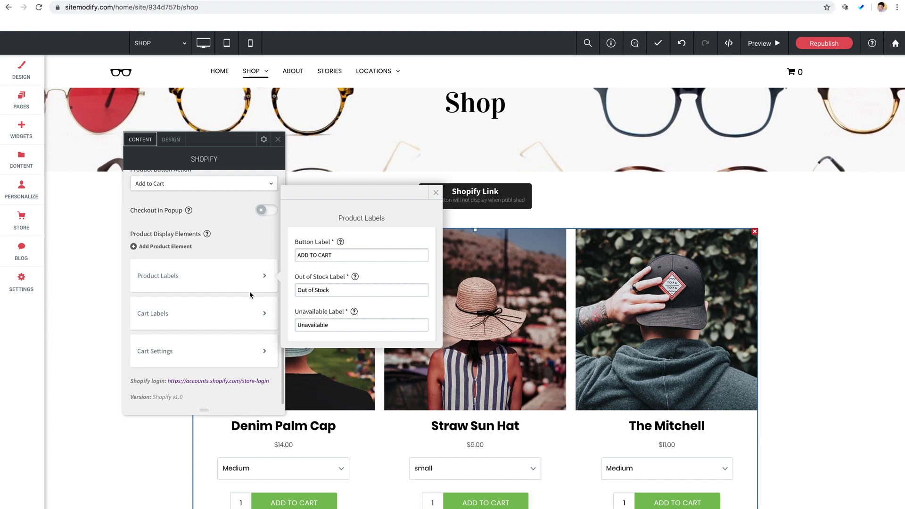
pyautogui.click(241, 256)
pyautogui.click(205, 316)
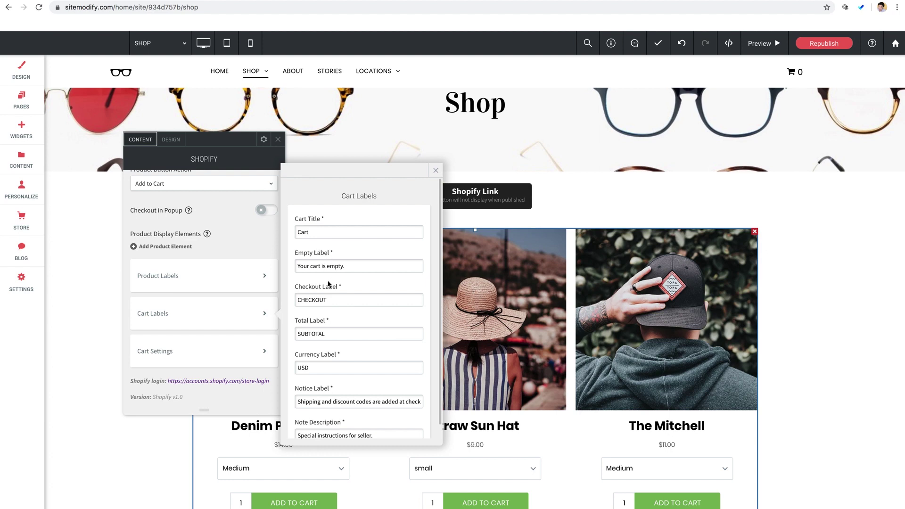
pyautogui.scroll(-1, 325, 284)
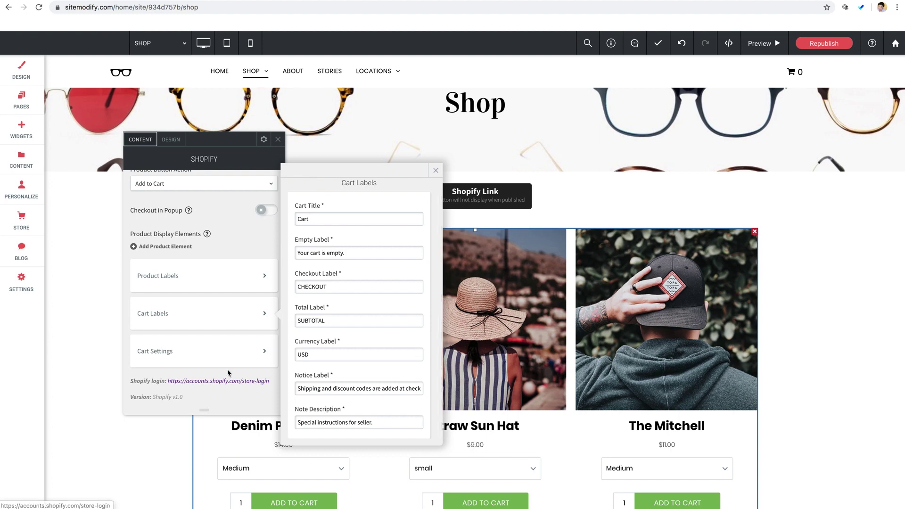
pyautogui.click(181, 360)
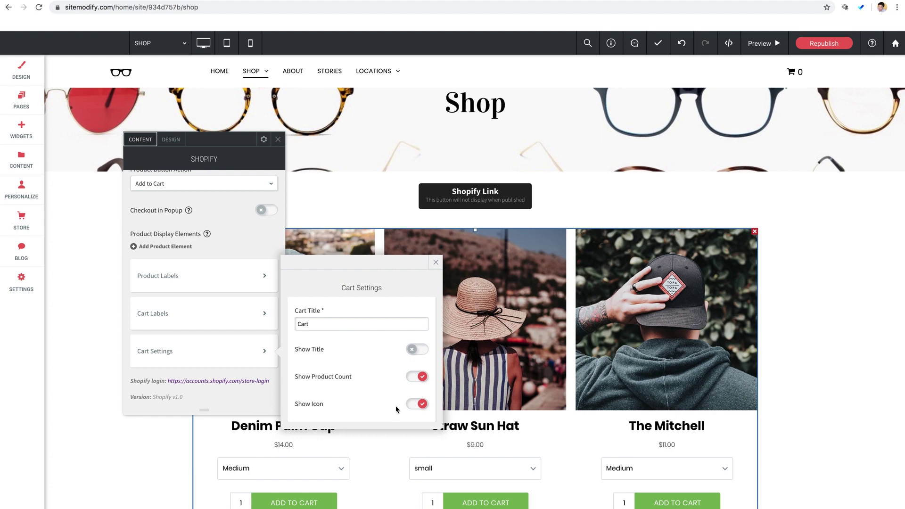
pyautogui.click(436, 263)
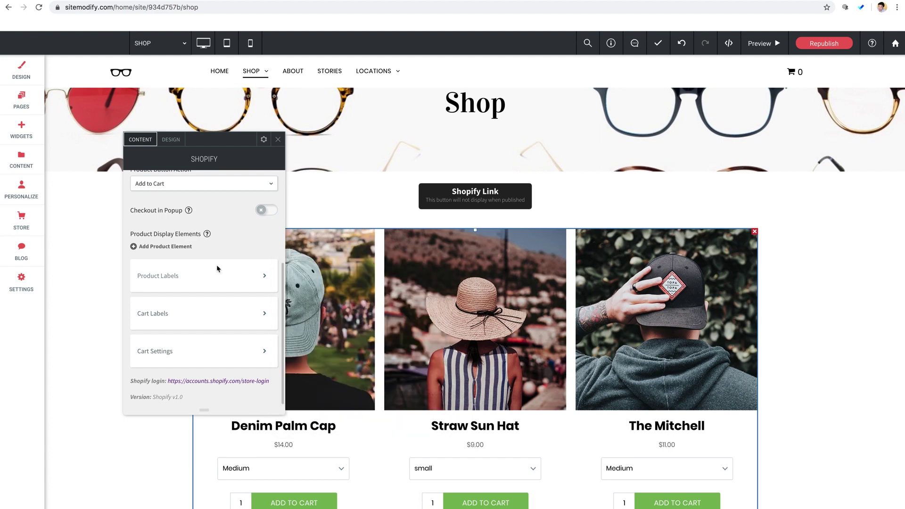
pyautogui.scroll(5, 218, 263)
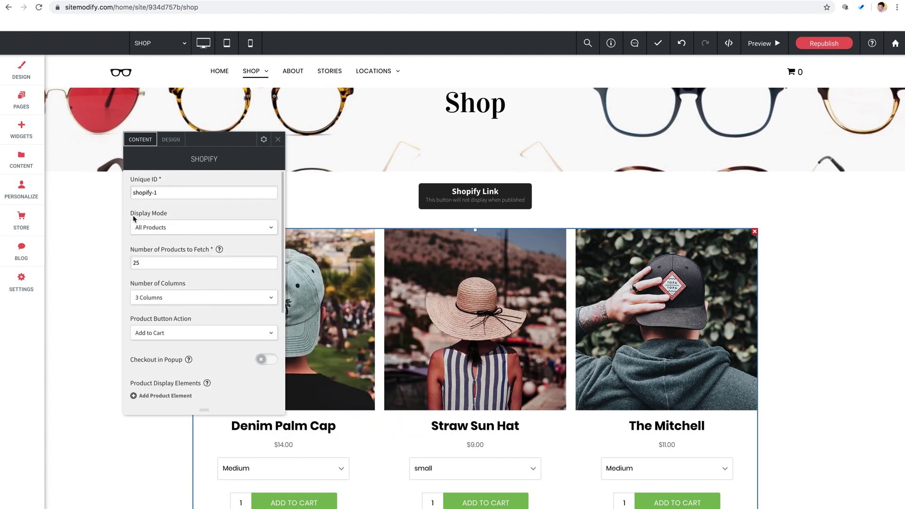
pyautogui.moveTo(212, 143); pyautogui.dragTo(353, 145)
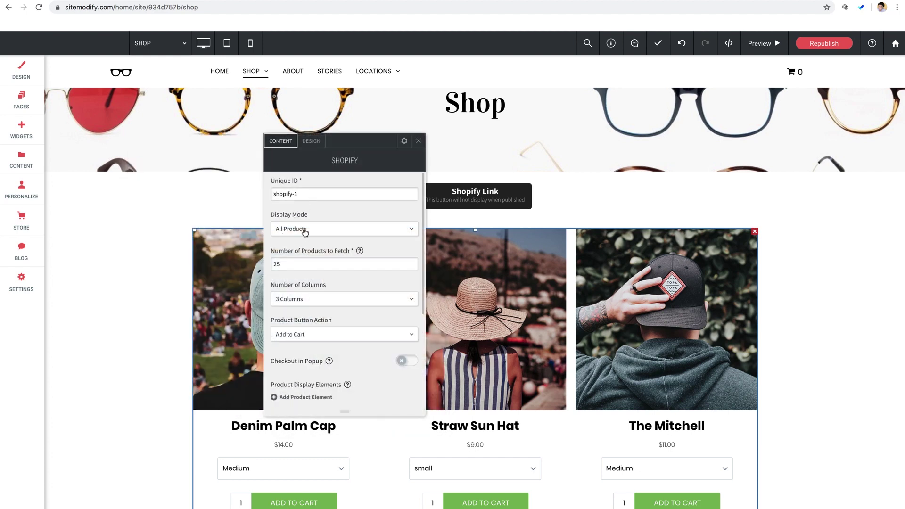
pyautogui.click(304, 231)
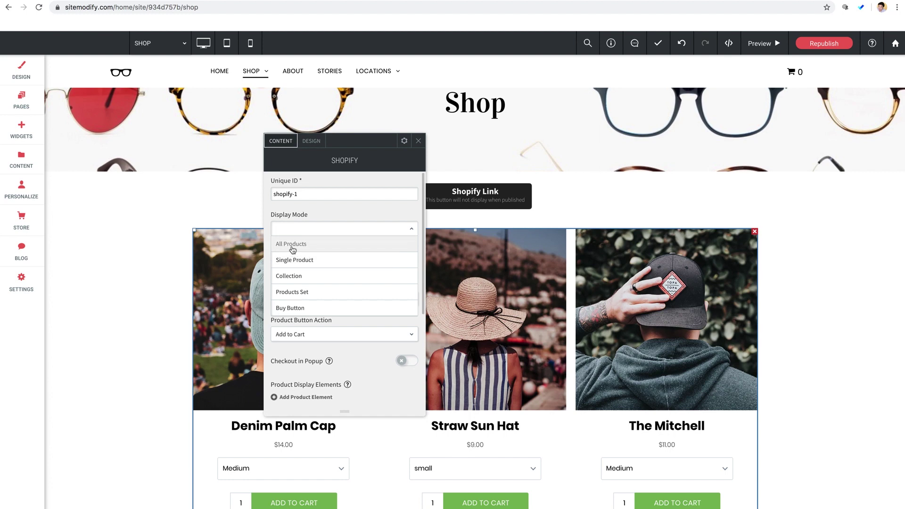
pyautogui.click(294, 246)
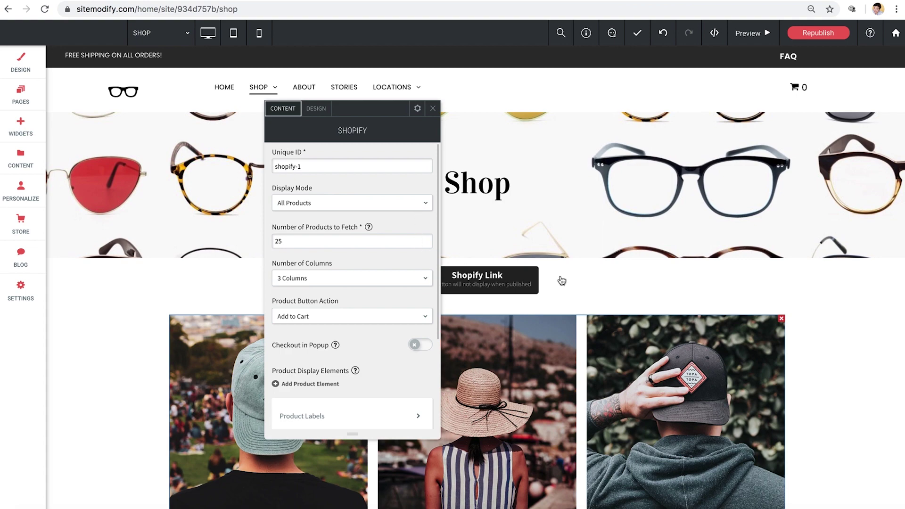
pyautogui.scroll(-2, 575, 284)
pyautogui.scroll(-3, 577, 287)
pyautogui.scroll(-2, 579, 290)
pyautogui.scroll(-1, 578, 291)
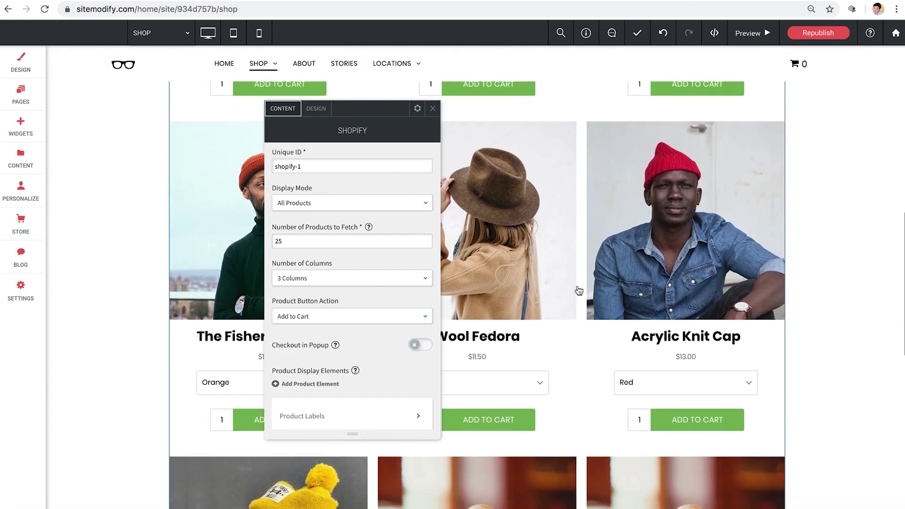
pyautogui.scroll(5, 579, 291)
pyautogui.scroll(2, 579, 290)
pyautogui.scroll(1, 578, 291)
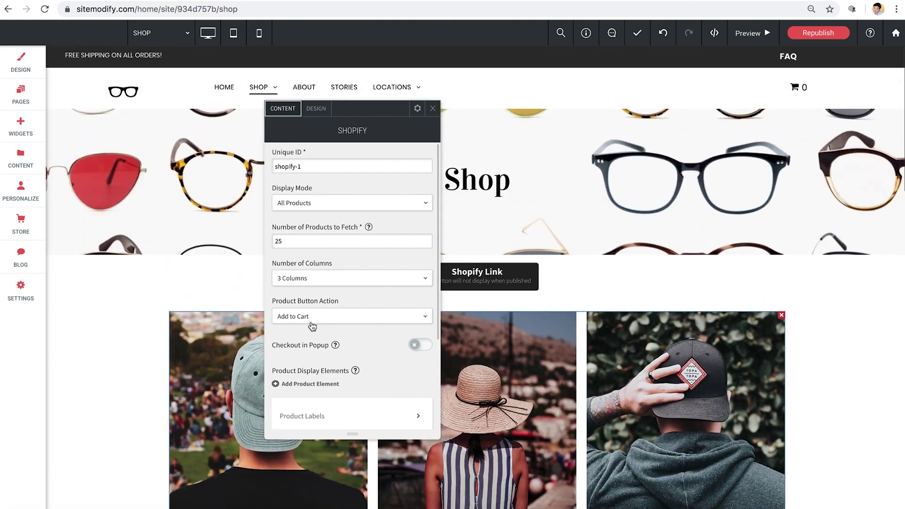
pyautogui.scroll(-2, 333, 347)
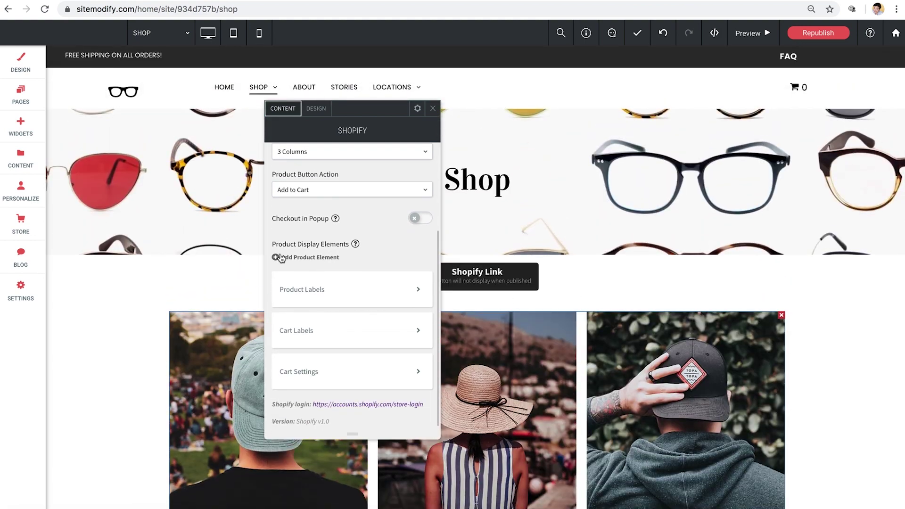
pyautogui.click(340, 259)
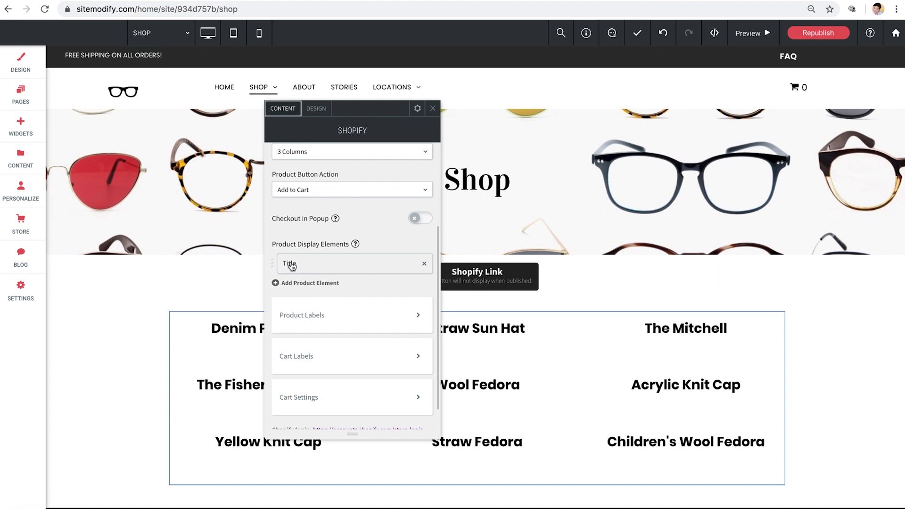
pyautogui.click(290, 265)
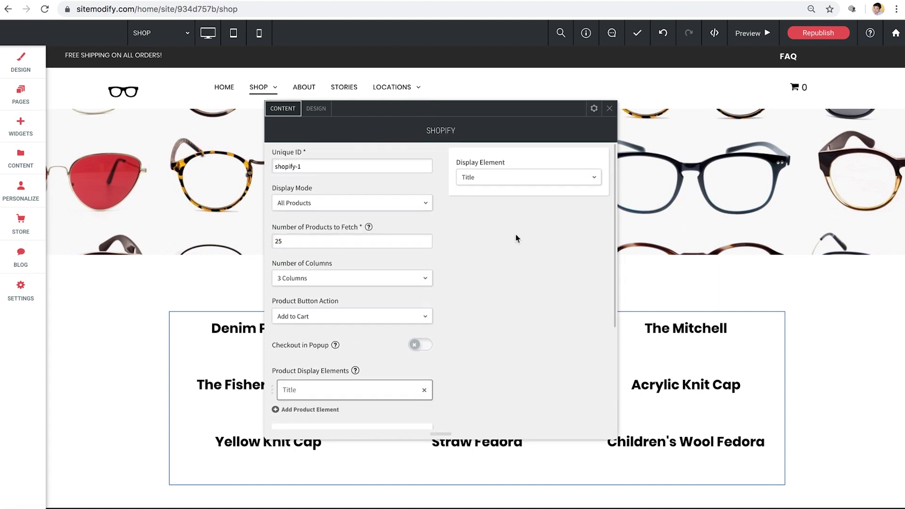
pyautogui.click(481, 178)
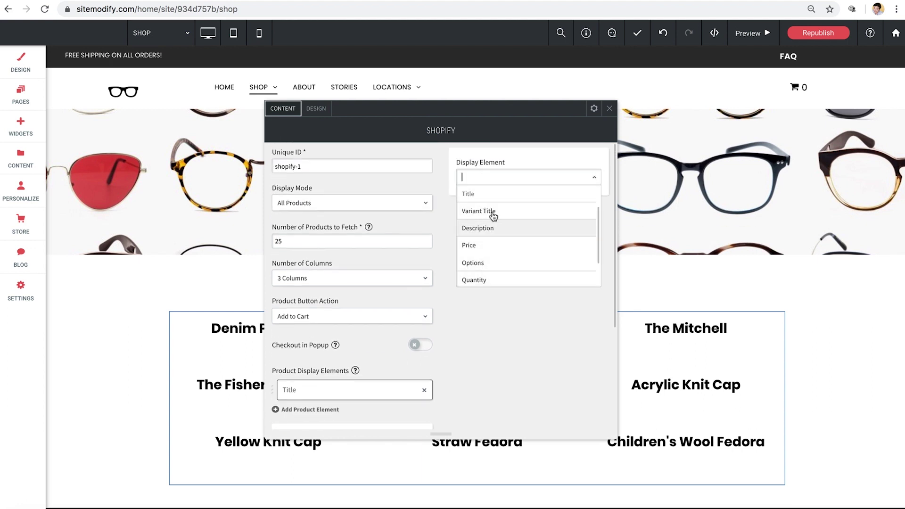
pyautogui.click(515, 164)
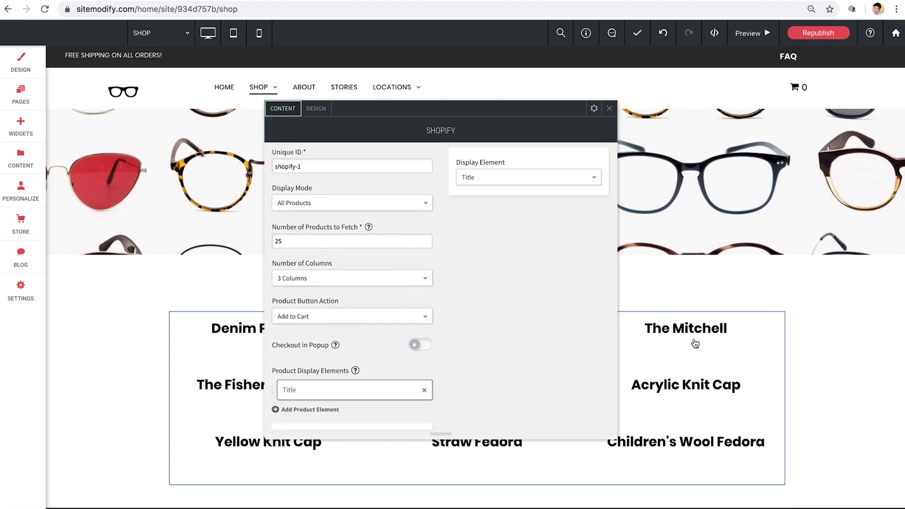
pyautogui.moveTo(708, 425)
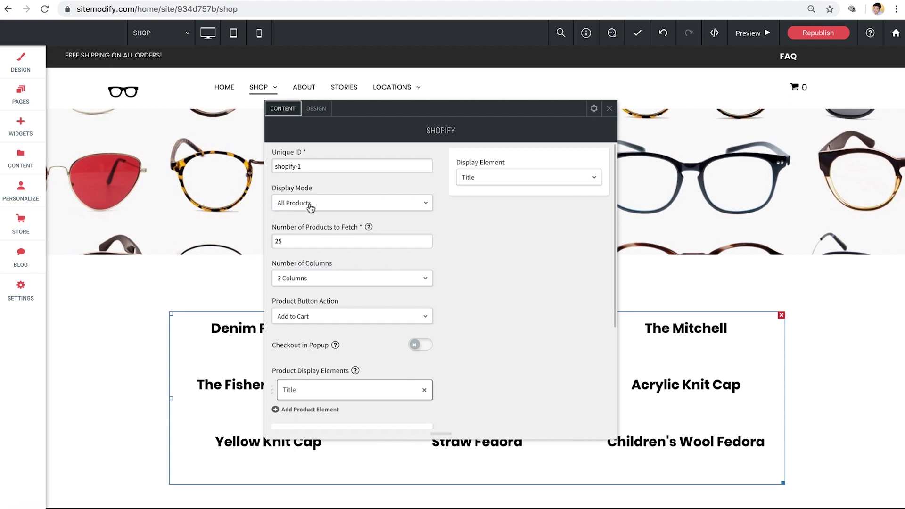
pyautogui.scroll(-2, 466, 273)
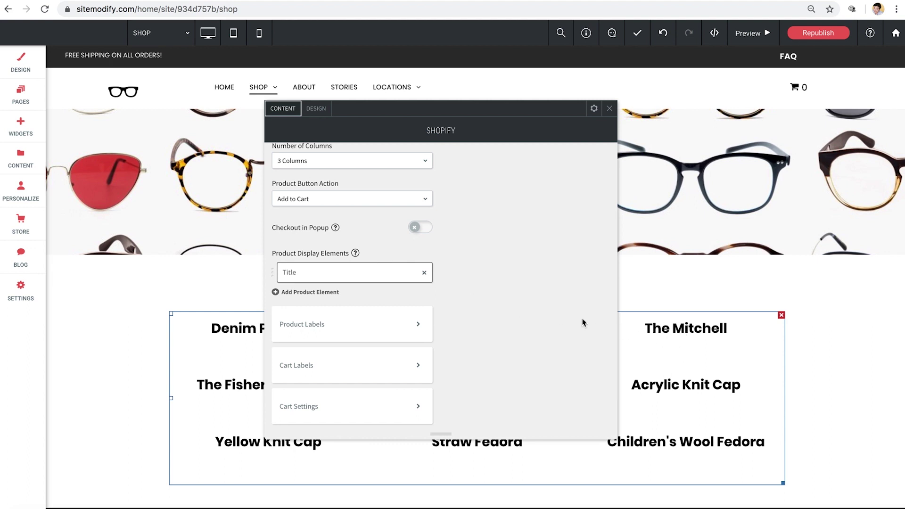
pyautogui.click(377, 276)
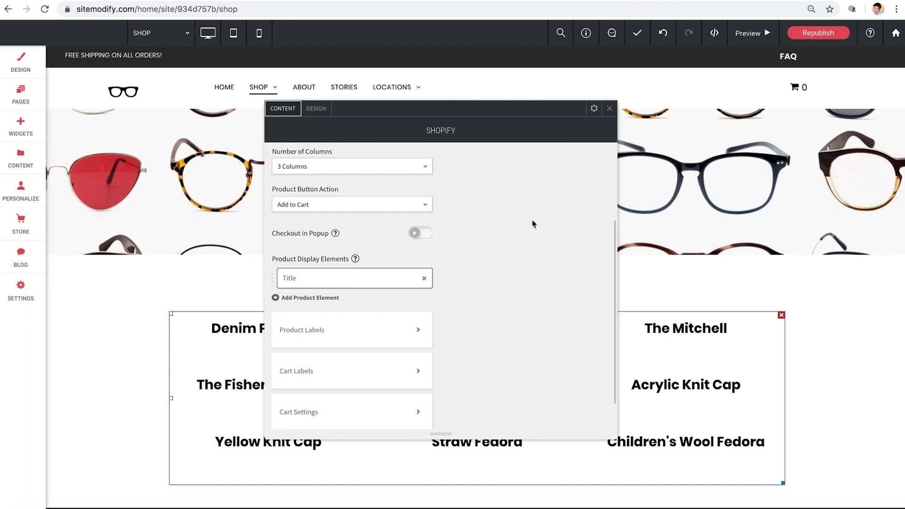
pyautogui.click(513, 178)
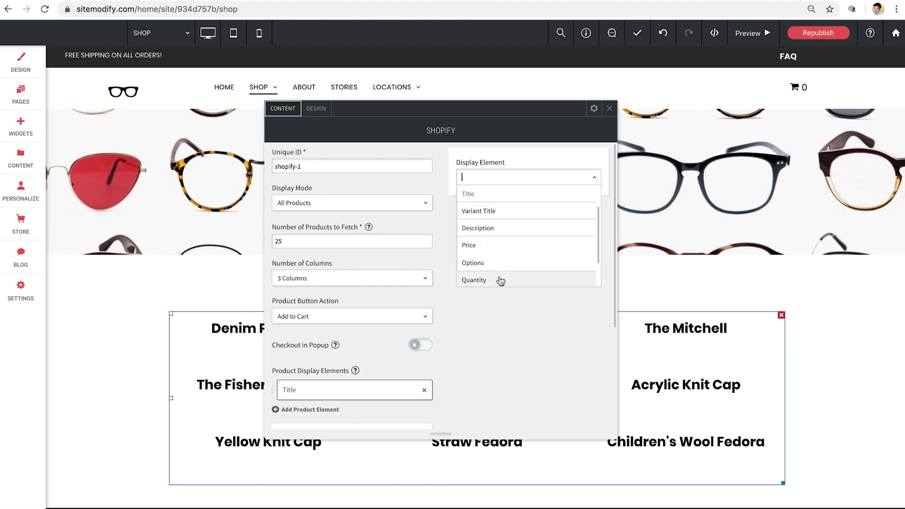
pyautogui.click(529, 161)
pyautogui.scroll(-2, 469, 309)
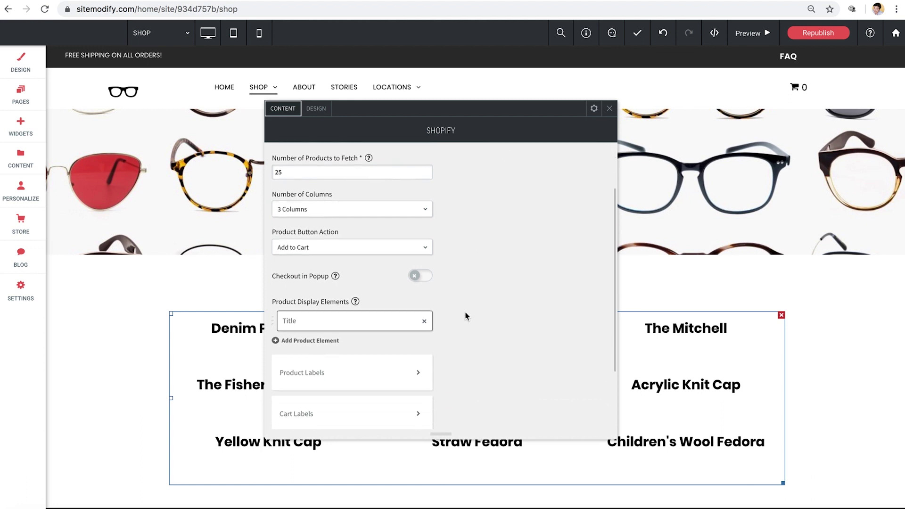
pyautogui.scroll(-2, 466, 316)
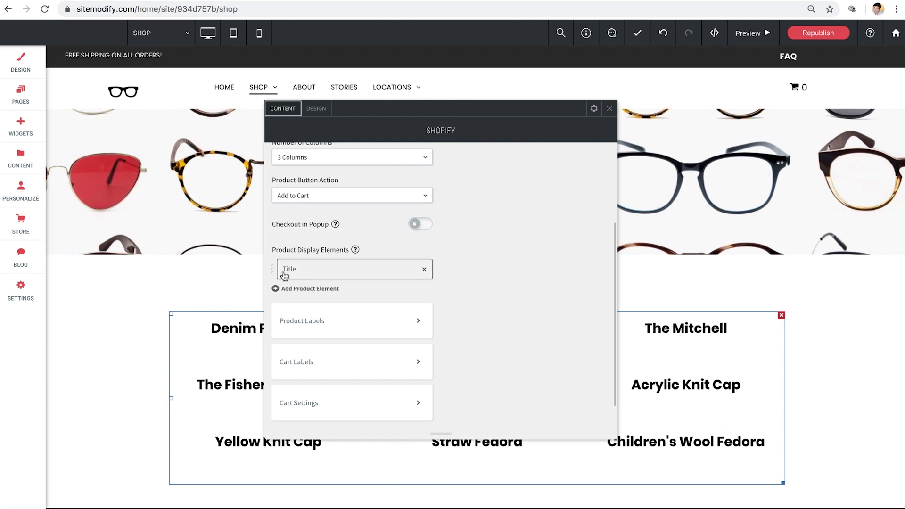
# Add Image and Price product display elements to the Shopify widget.
pyautogui.click(311, 289)
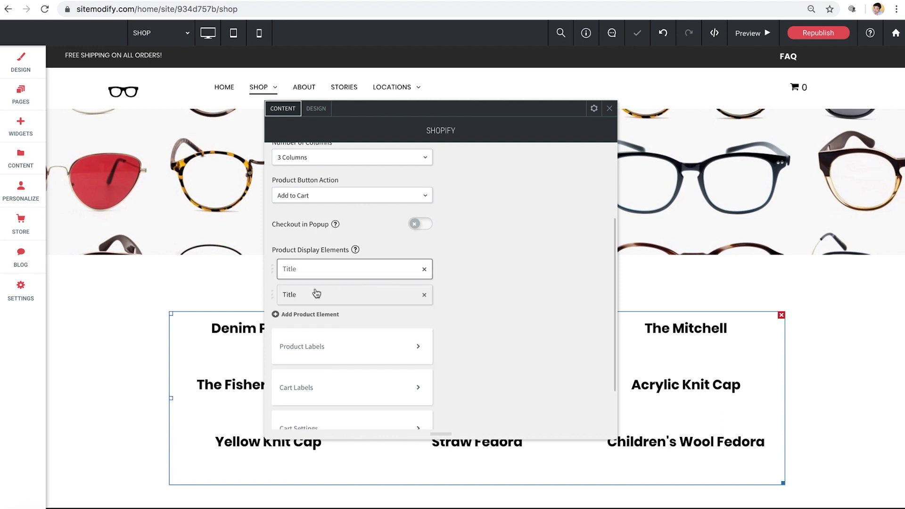
pyautogui.click(480, 180)
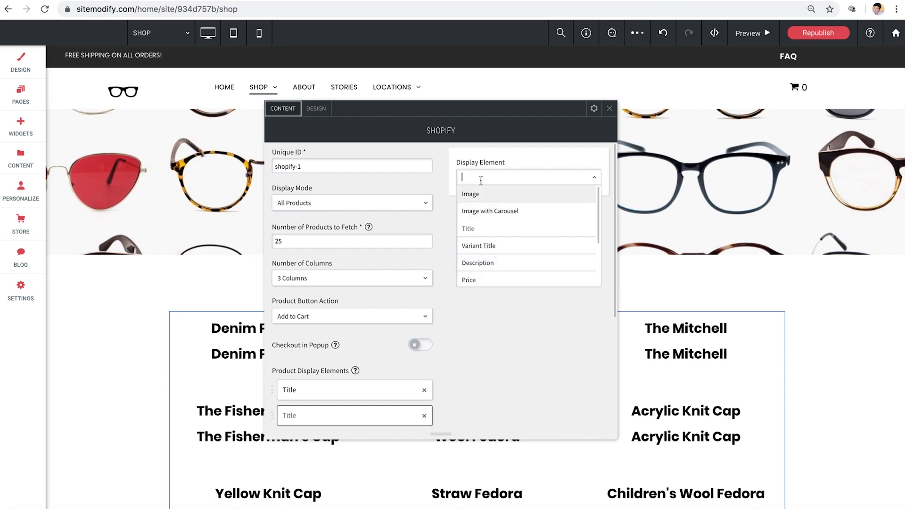
pyautogui.click(481, 195)
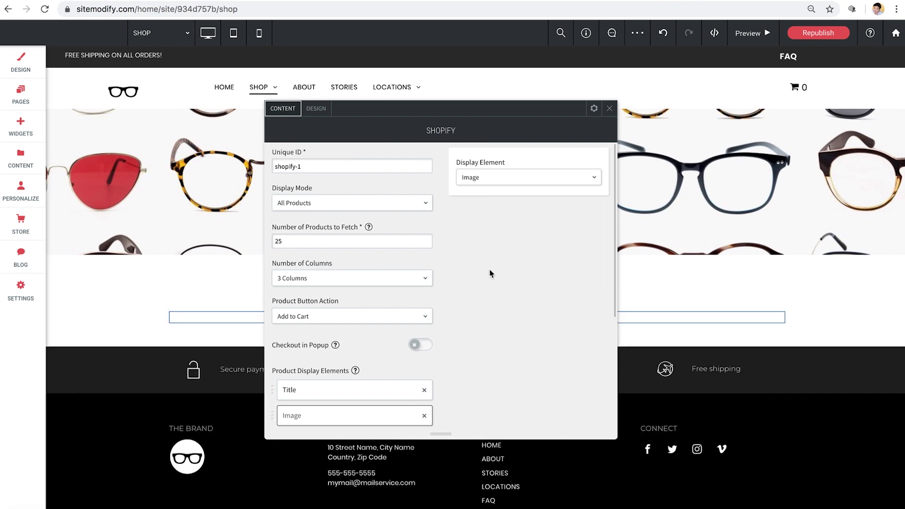
pyautogui.scroll(-2, 309, 351)
pyautogui.click(309, 352)
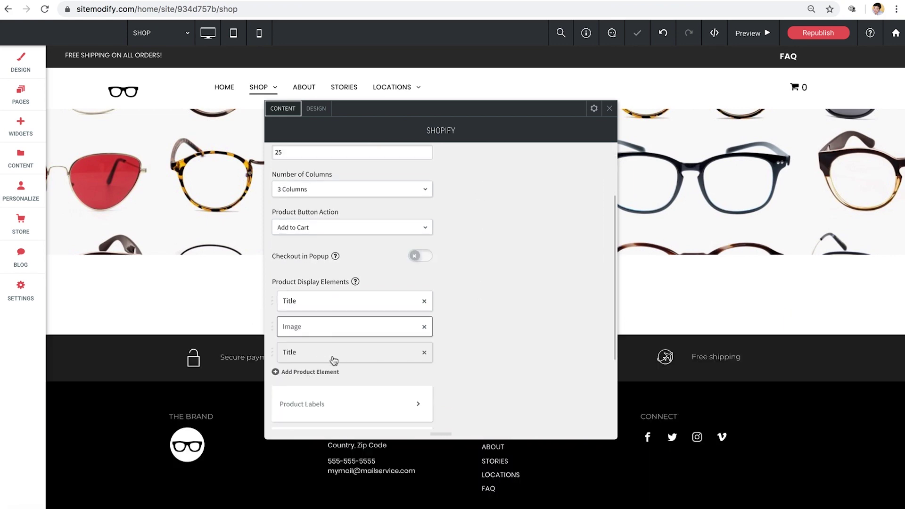
pyautogui.click(329, 354)
pyautogui.click(495, 177)
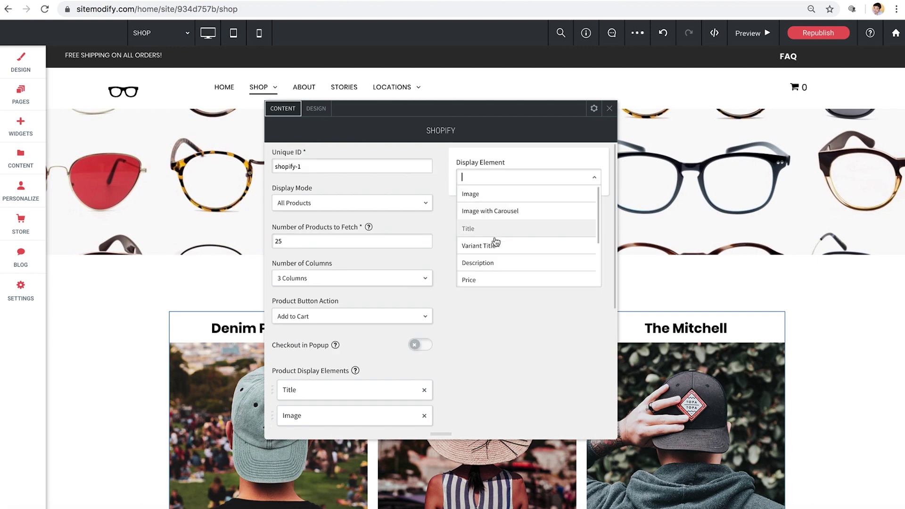
pyautogui.click(480, 277)
pyautogui.scroll(-2, 454, 325)
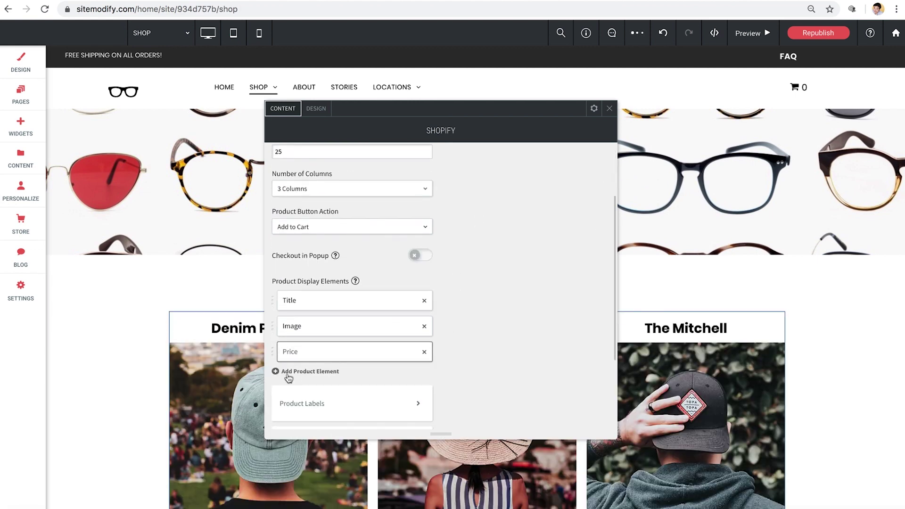
# Add an Add to Cart Button element and move Price above Image.
pyautogui.click(291, 373)
pyautogui.click(329, 379)
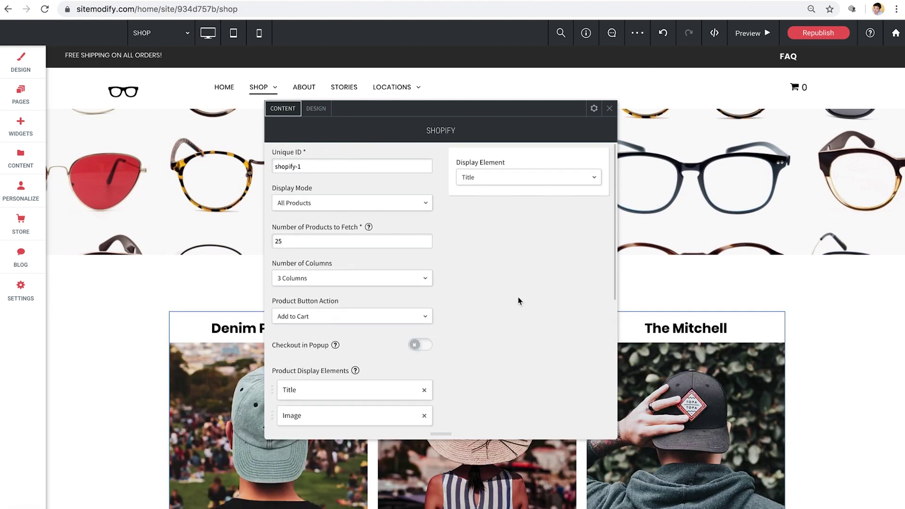
pyautogui.click(496, 177)
pyautogui.click(480, 261)
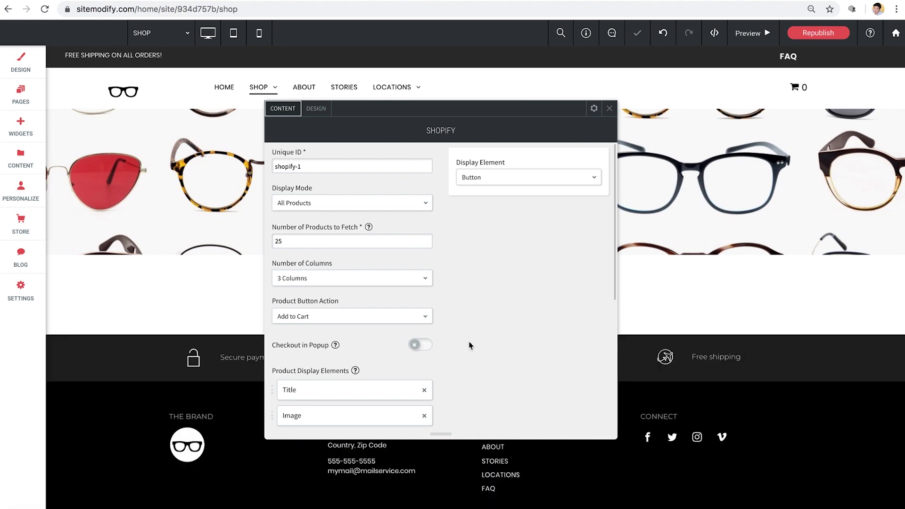
pyautogui.scroll(-2, 459, 367)
pyautogui.scroll(-2, 698, 398)
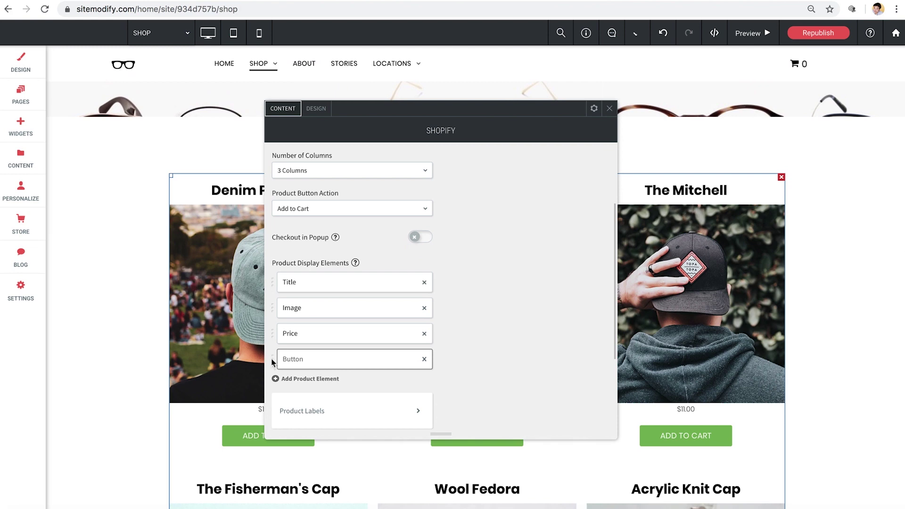
pyautogui.moveTo(272, 332); pyautogui.dragTo(271, 302)
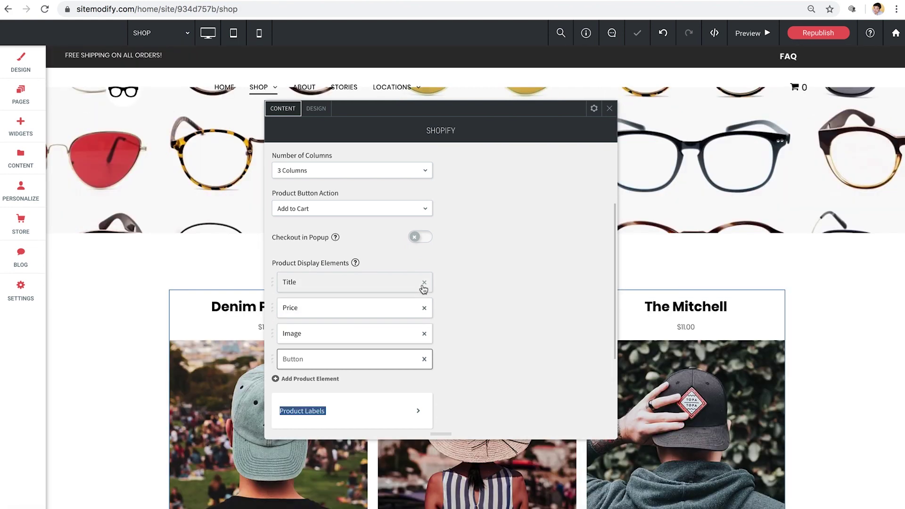
# Remove the Title and remaining Product Display Elements, then set Display Mode to Single Product.
pyautogui.click(424, 283)
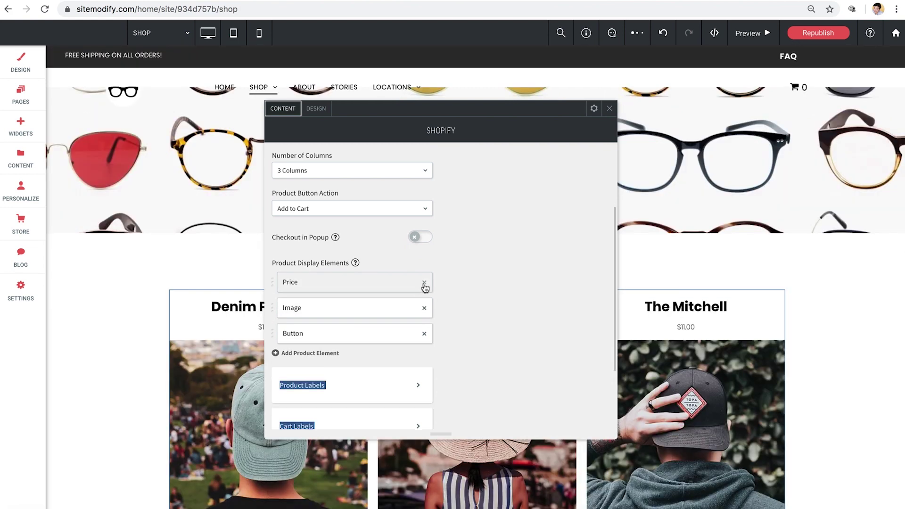
pyautogui.click(425, 284)
pyautogui.click(424, 285)
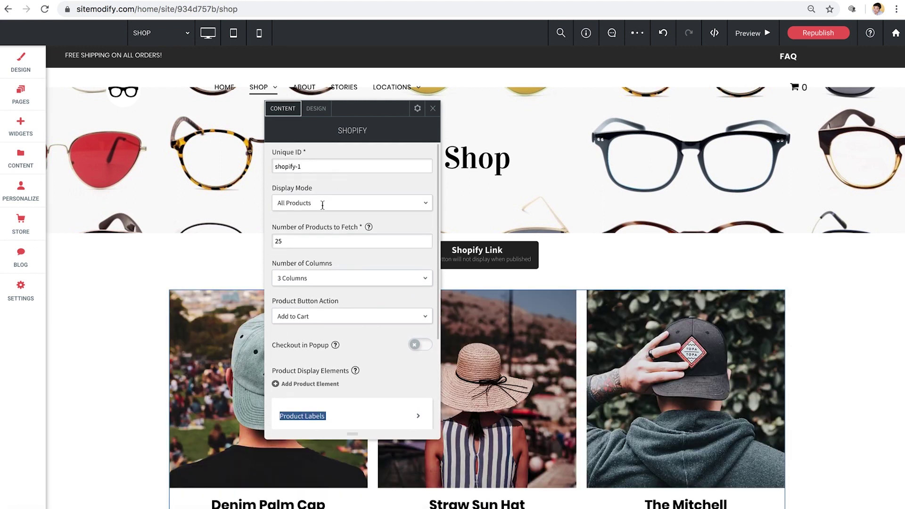
pyautogui.click(327, 204)
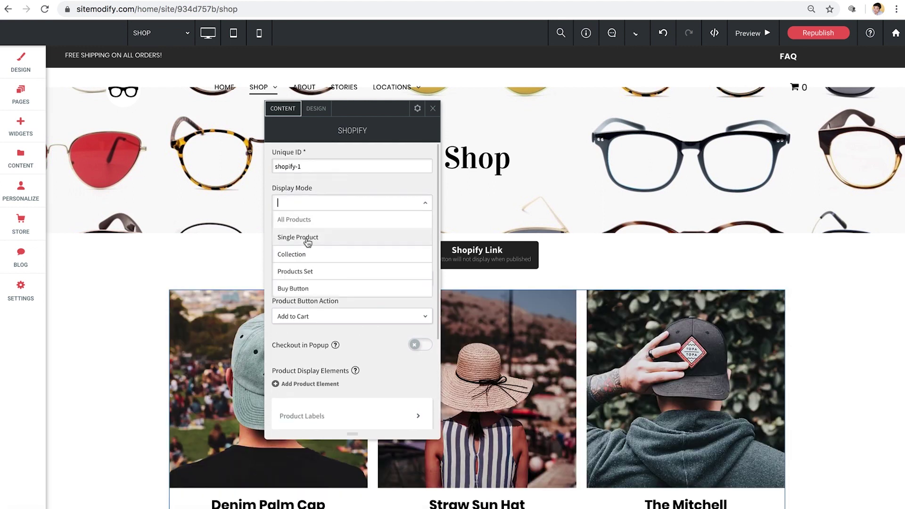
pyautogui.click(307, 241)
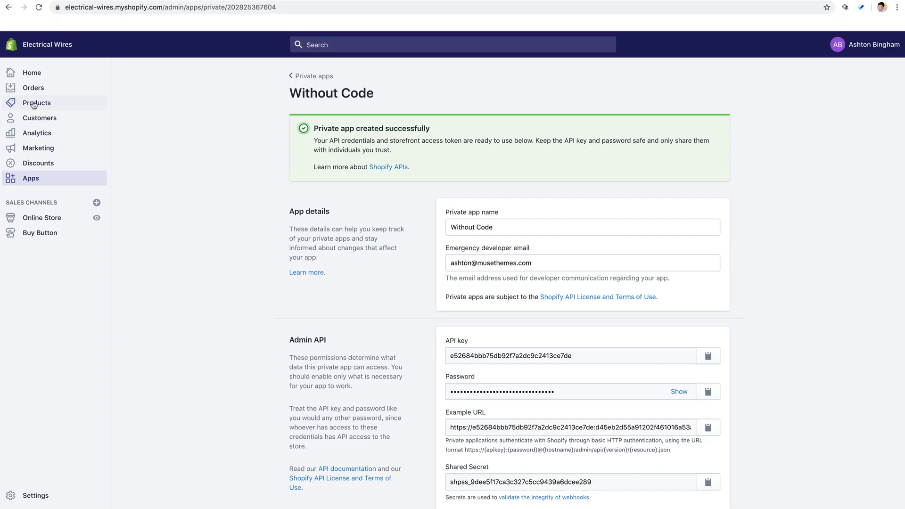
# Open The Mitchell from the Shopify product list and select its numeric ID in the address.
pyautogui.click(33, 104)
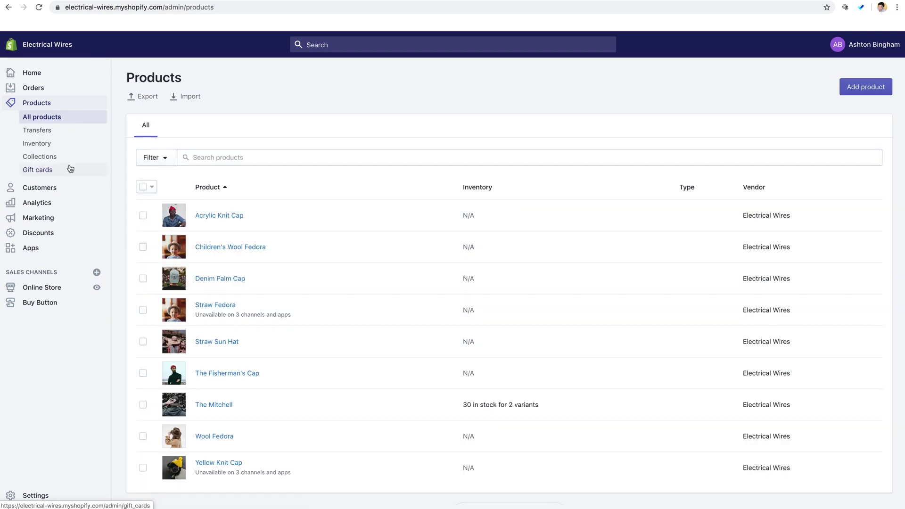
pyautogui.scroll(-1, 306, 228)
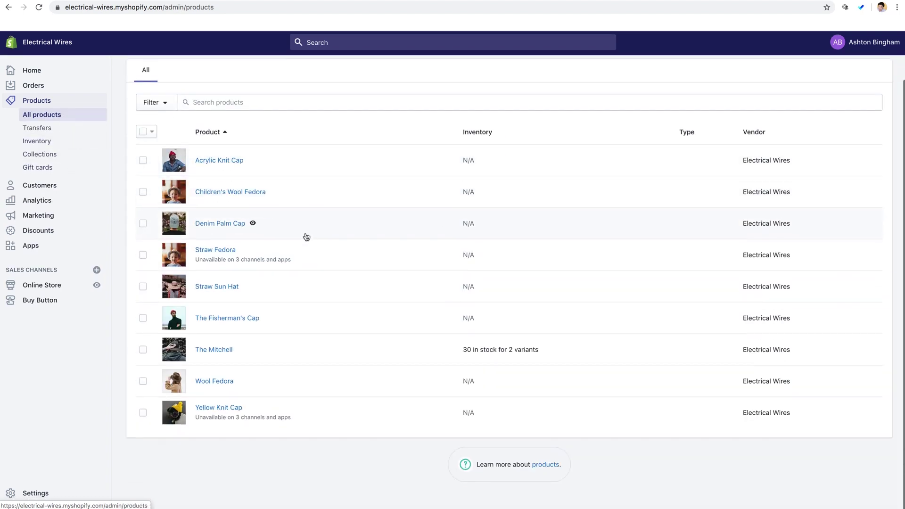
pyautogui.click(221, 352)
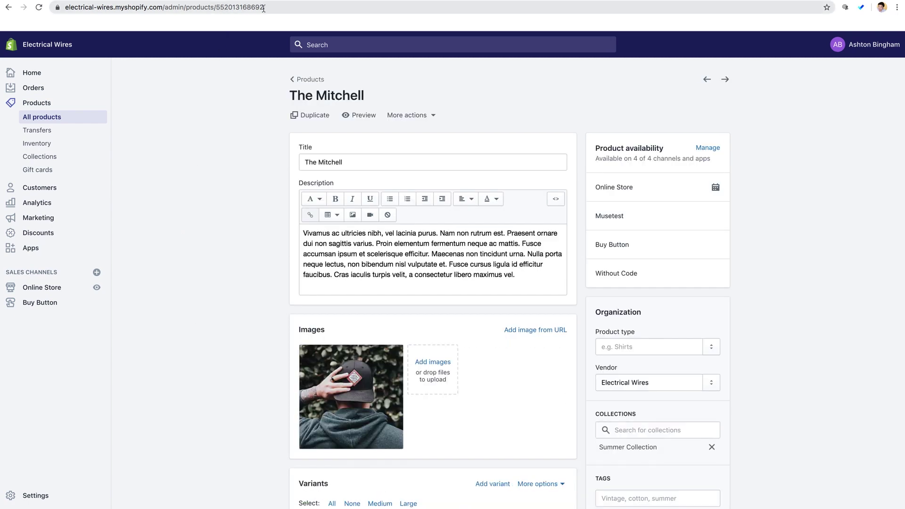
pyautogui.click(232, 7)
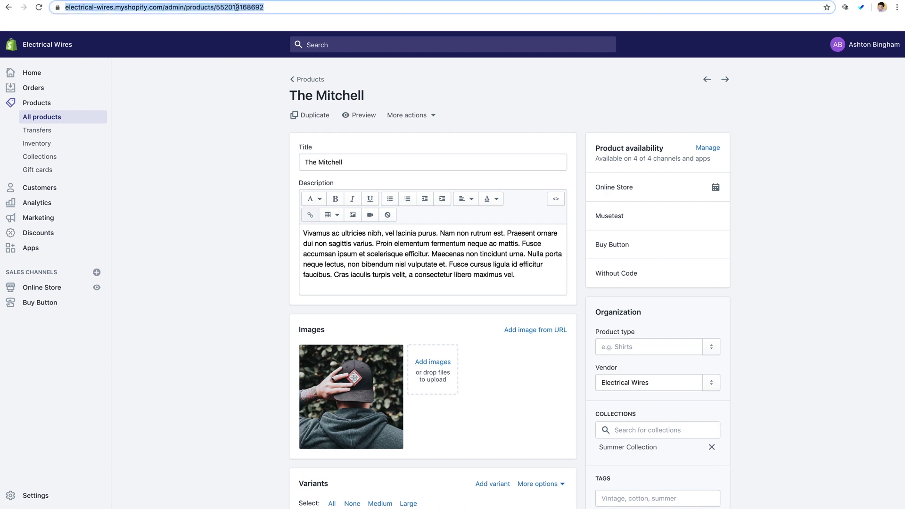
pyautogui.doubleClick(241, 7)
pyautogui.hotkey('ctrl', 'c')
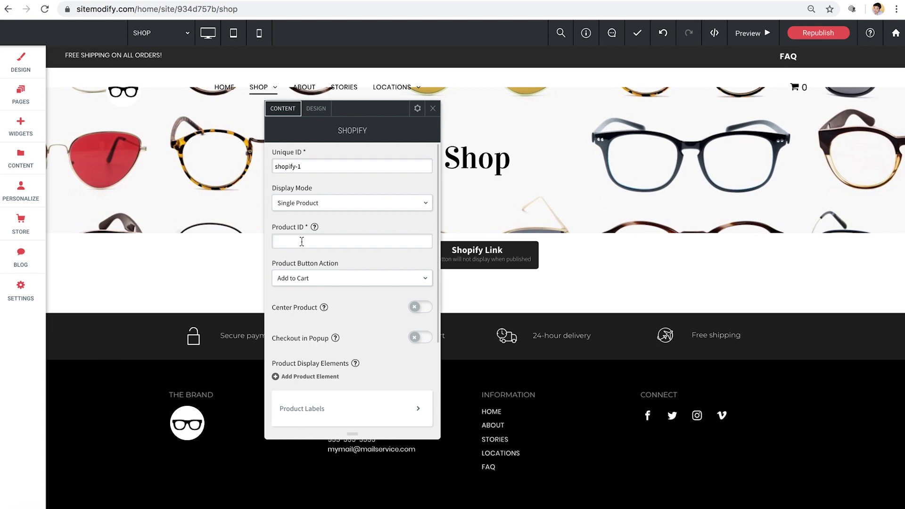
pyautogui.click(301, 242)
pyautogui.hotkey('ctrl', 'v')
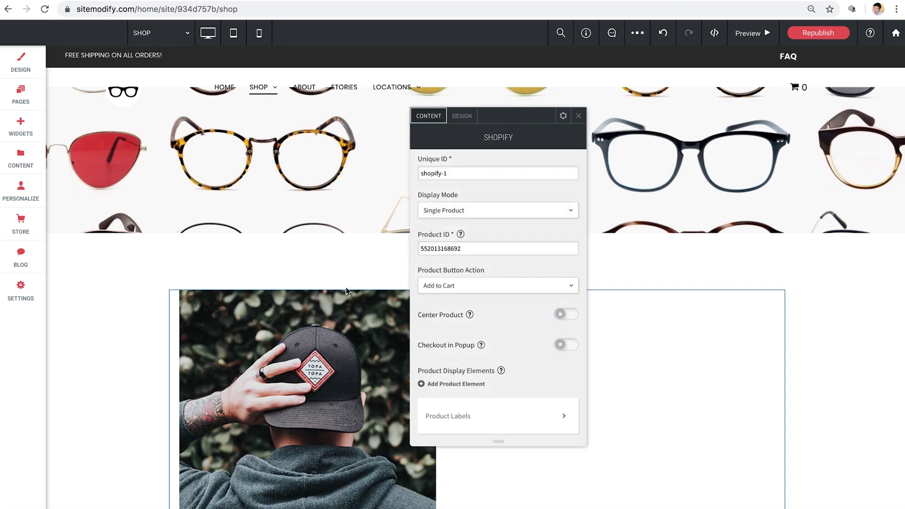
pyautogui.scroll(-5, 347, 291)
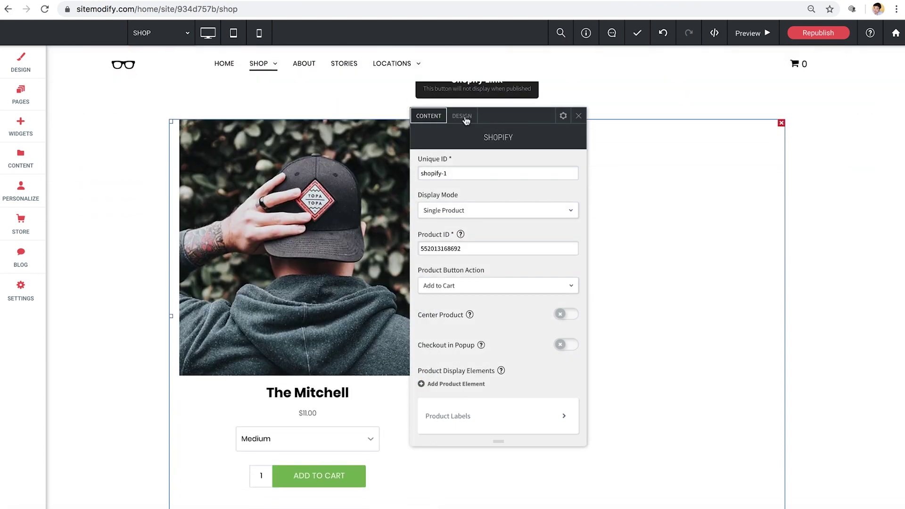
pyautogui.moveTo(466, 121); pyautogui.dragTo(156, 111)
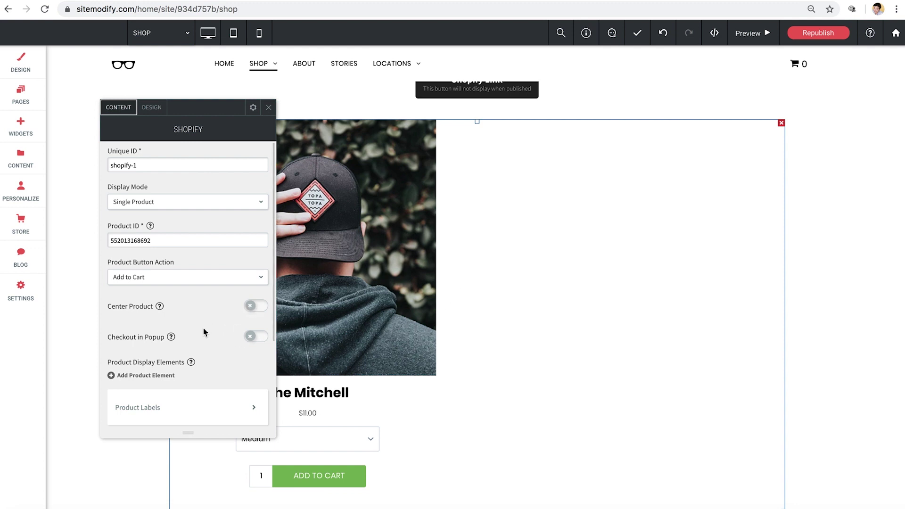
# Set Display Mode to Collection with Collection ID left empty, nudging the panel right.
pyautogui.click(156, 208)
pyautogui.click(134, 255)
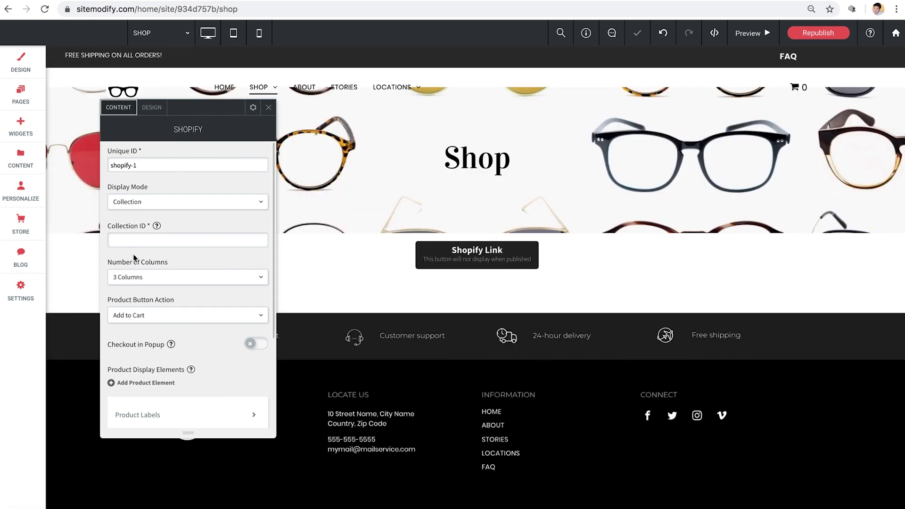
pyautogui.moveTo(204, 112); pyautogui.dragTo(285, 105)
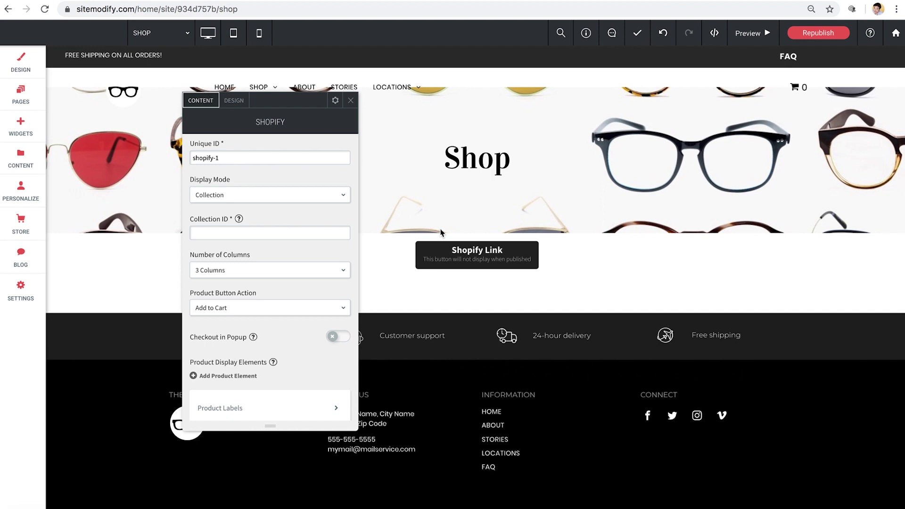
pyautogui.scroll(1, 586, 206)
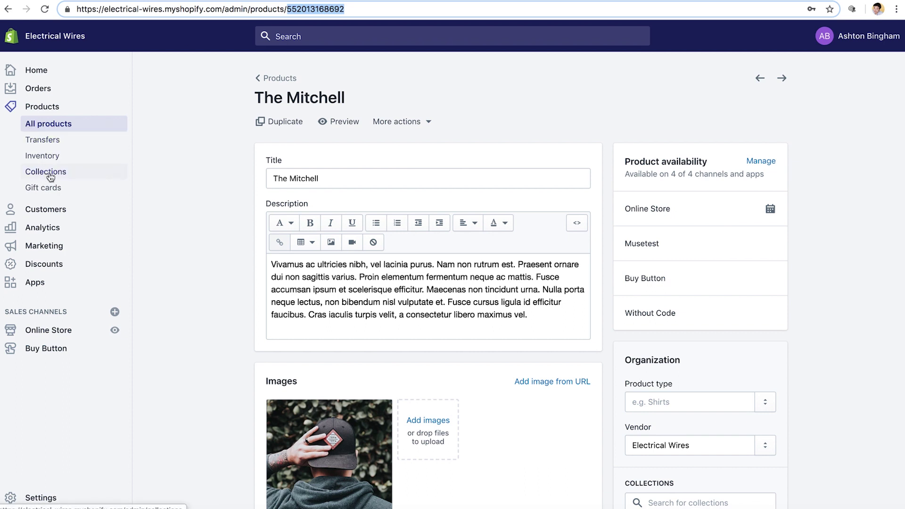
# Open Summer Collection from the collections list and select its numeric ID in the address.
pyautogui.click(50, 174)
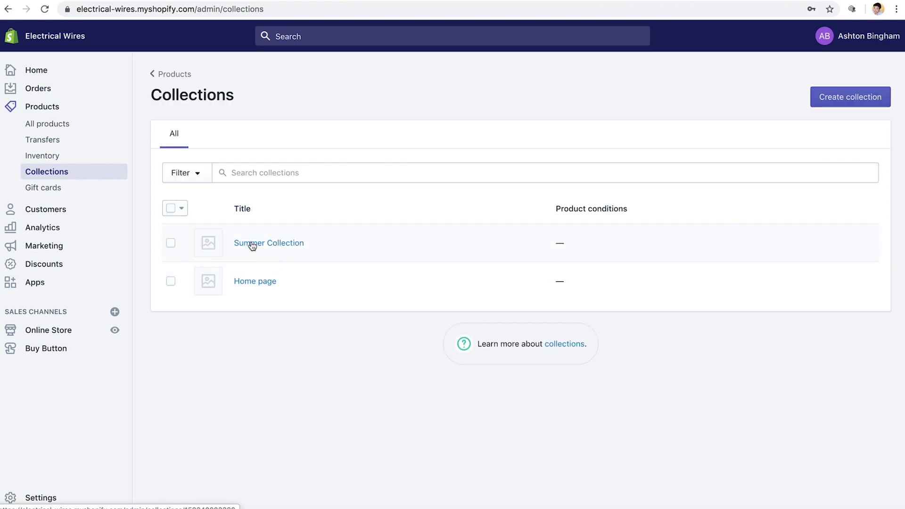
pyautogui.click(251, 246)
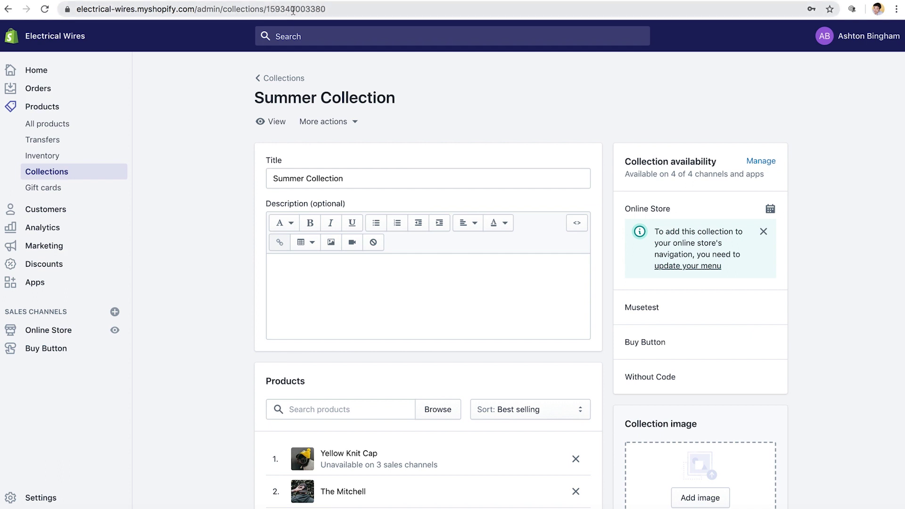
pyautogui.doubleClick(293, 10)
pyautogui.hotkey('ctrl', 'c')
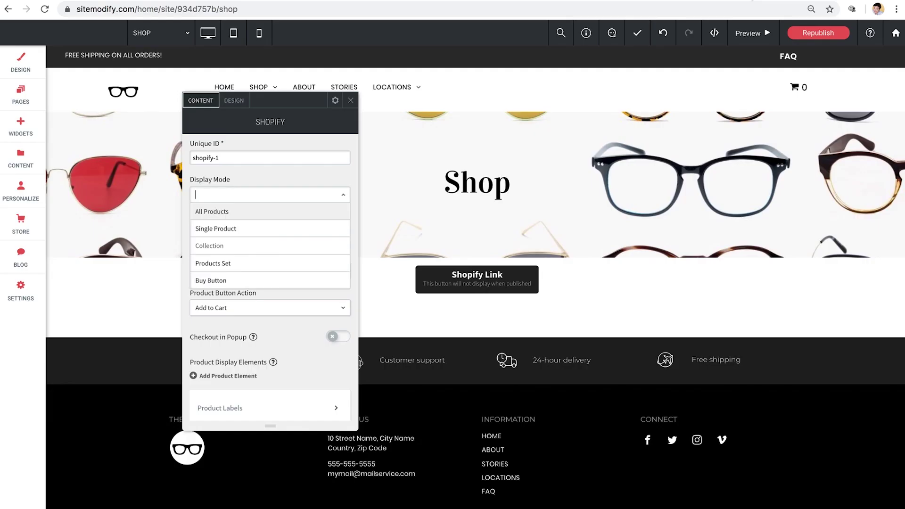
pyautogui.click(280, 244)
pyautogui.click(224, 233)
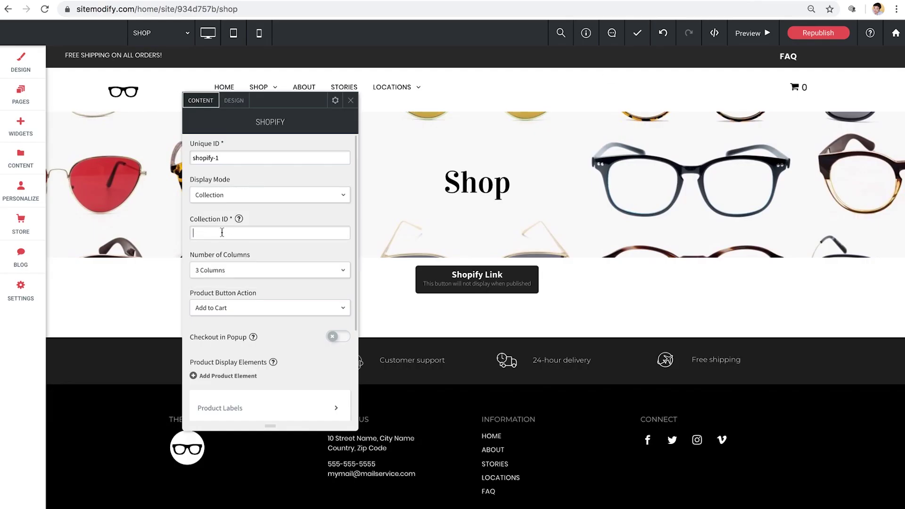
pyautogui.hotkey('ctrl', 'v')
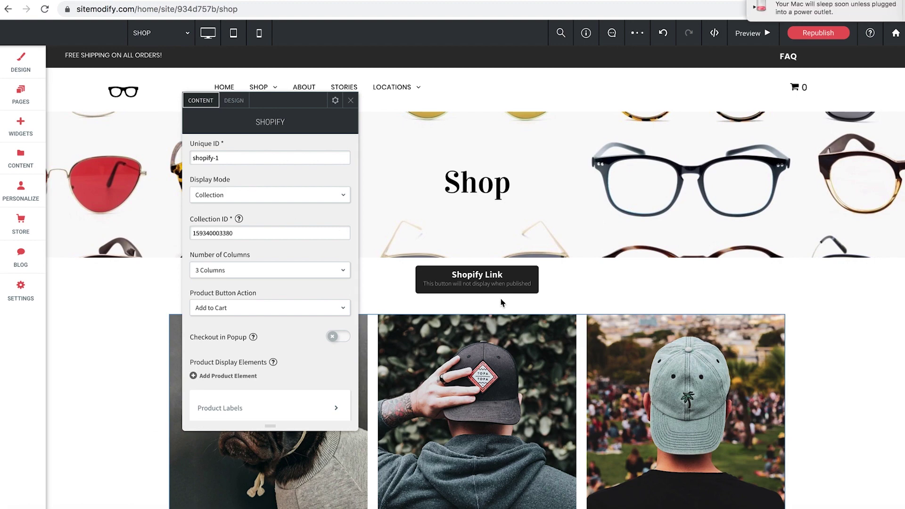
pyautogui.scroll(-5, 504, 345)
pyautogui.scroll(1, 601, 304)
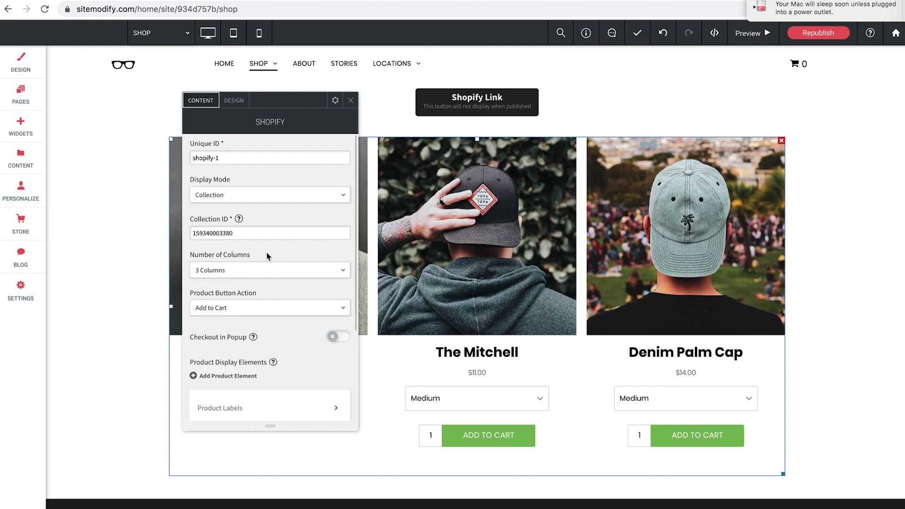
pyautogui.scroll(-1, 257, 340)
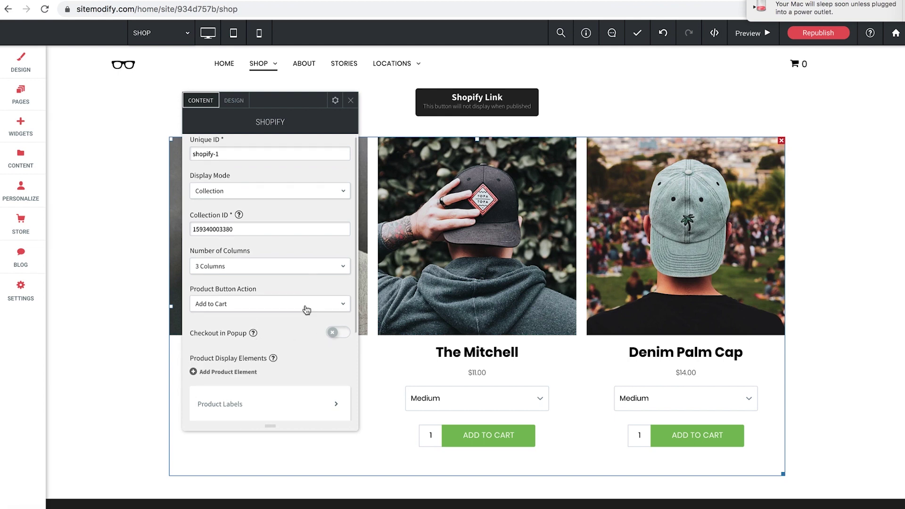
pyautogui.scroll(1, 299, 340)
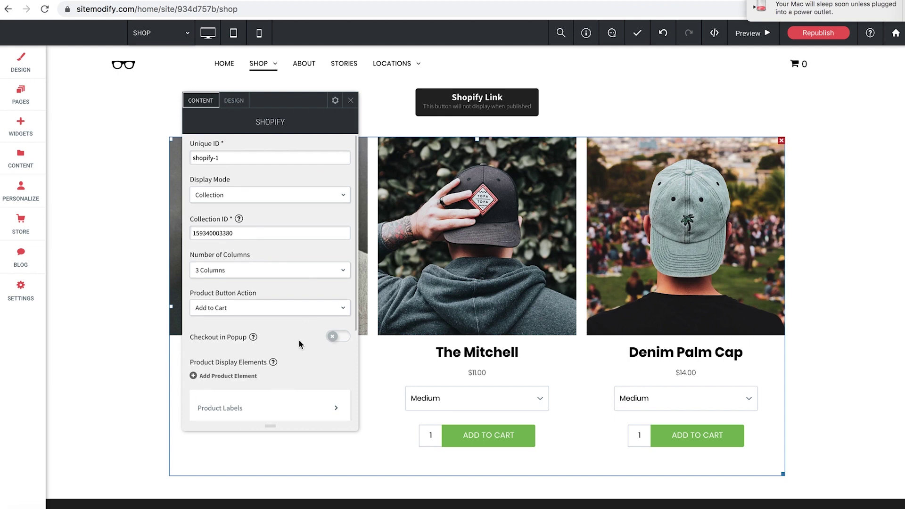
pyautogui.click(269, 194)
# Set Display Mode to Products Set and add one empty Product ID list item.
pyautogui.click(216, 263)
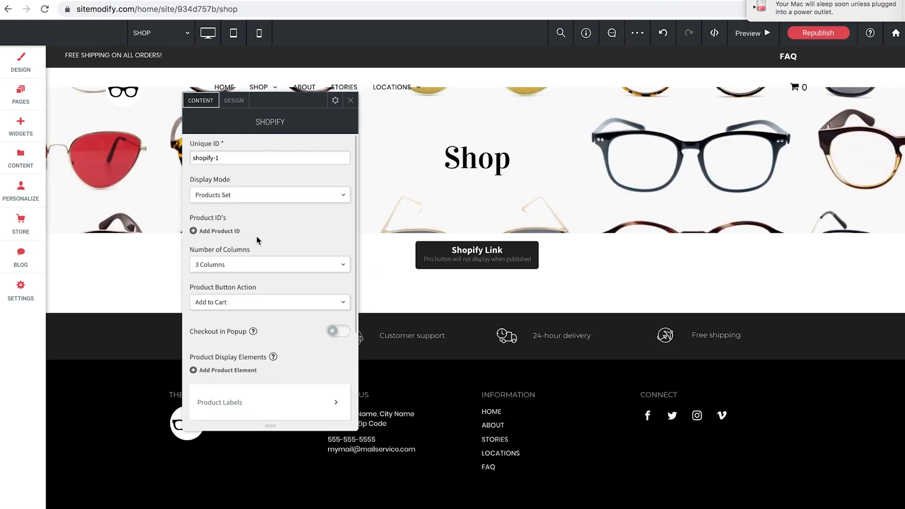
pyautogui.click(219, 232)
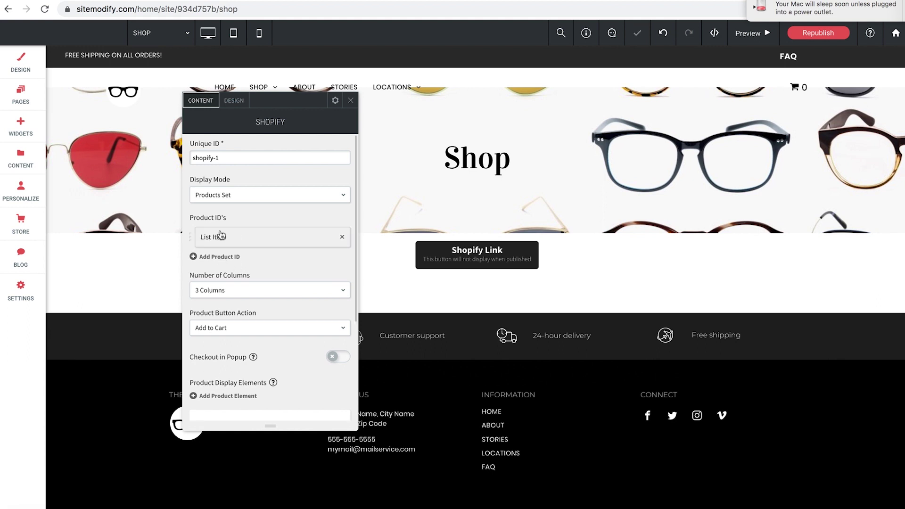
pyautogui.click(222, 240)
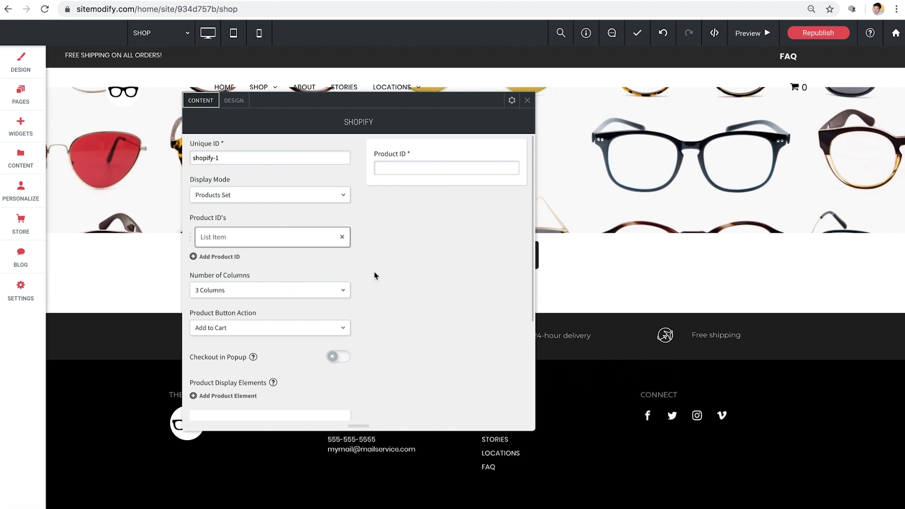
# Choose Buy Button as the Display Mode and move the settings panel right.
pyautogui.click(232, 197)
pyautogui.scroll(-1, 233, 226)
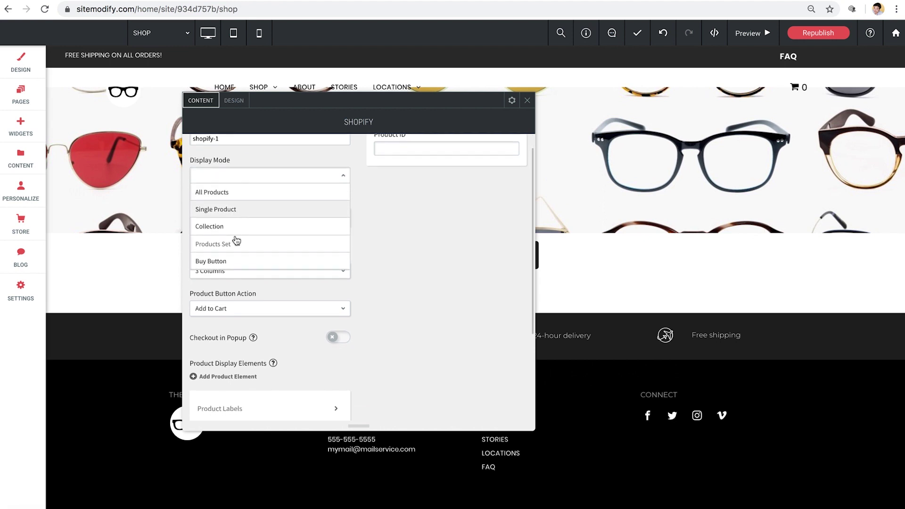
pyautogui.click(213, 262)
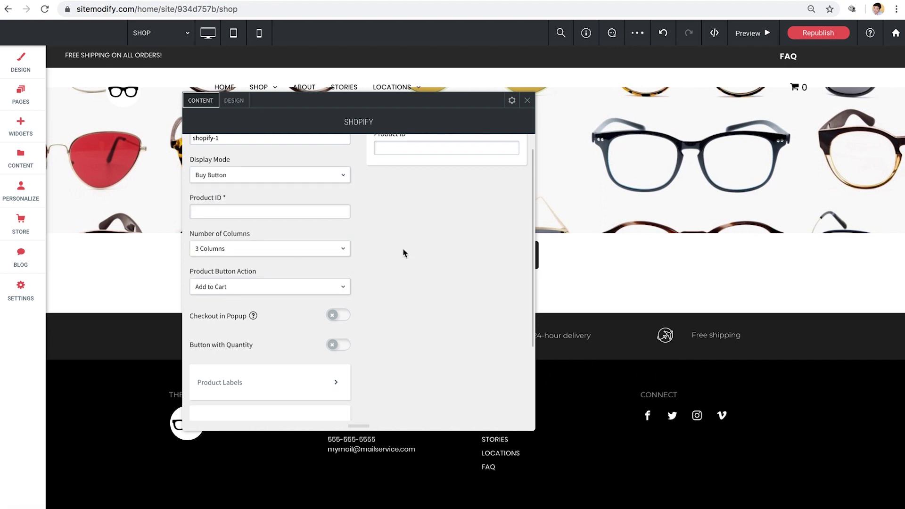
pyautogui.moveTo(358, 106); pyautogui.dragTo(559, 104)
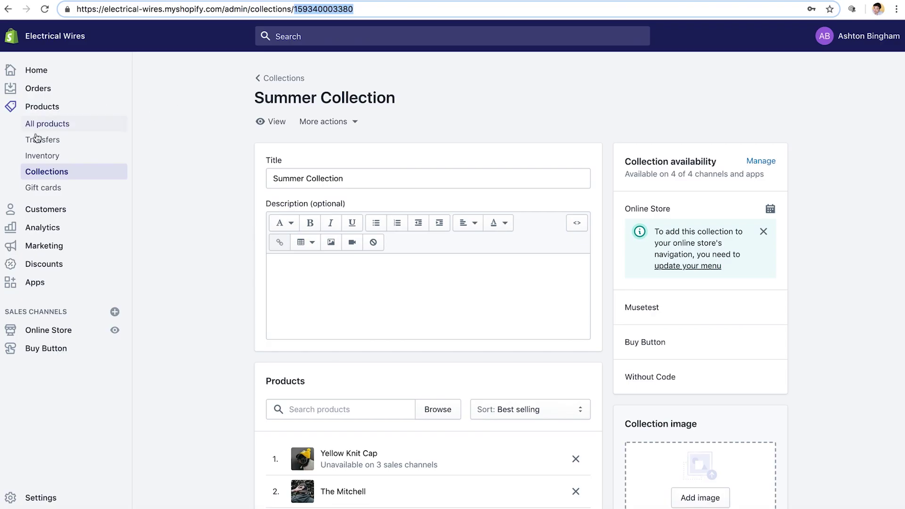
# Open The Mitchell from All products and select its product ID in the address.
pyautogui.click(45, 125)
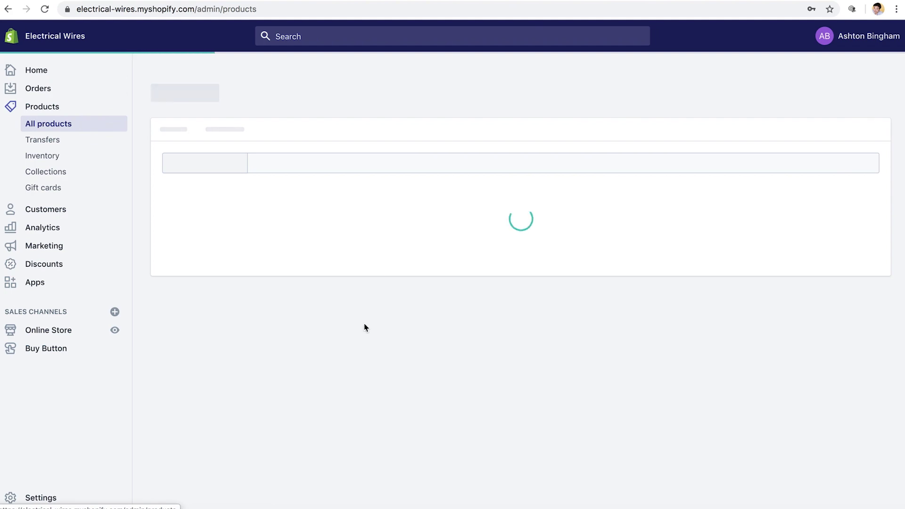
pyautogui.scroll(-3, 363, 327)
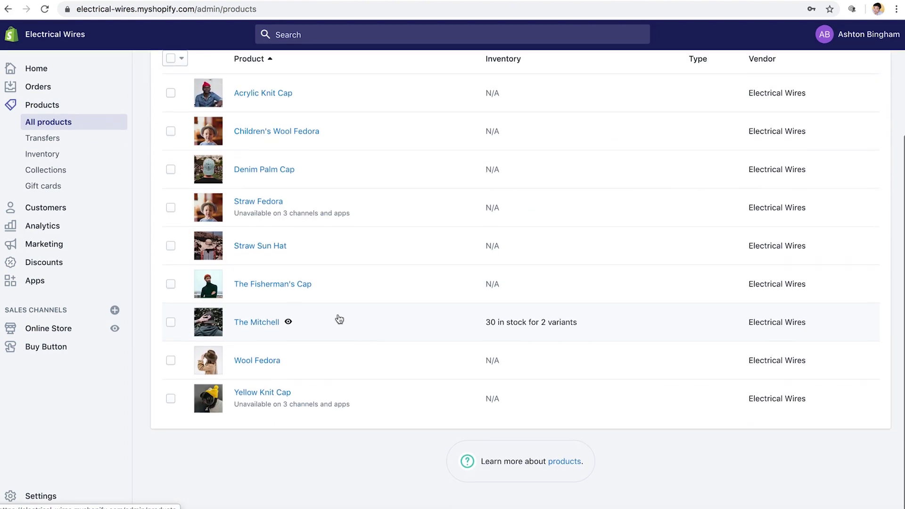
pyautogui.click(258, 325)
pyautogui.doubleClick(288, 9)
pyautogui.hotkey('ctrl', 'c')
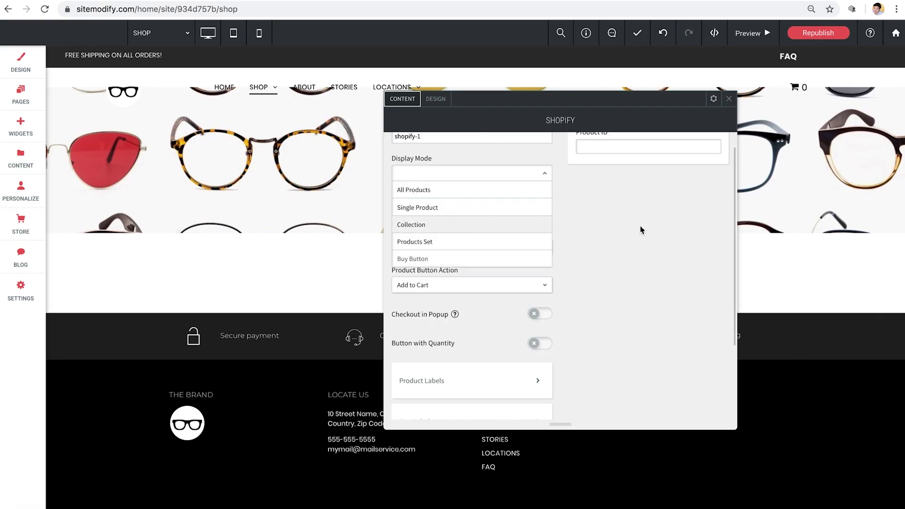
pyautogui.click(467, 260)
pyautogui.hotkey('ctrl', 'v')
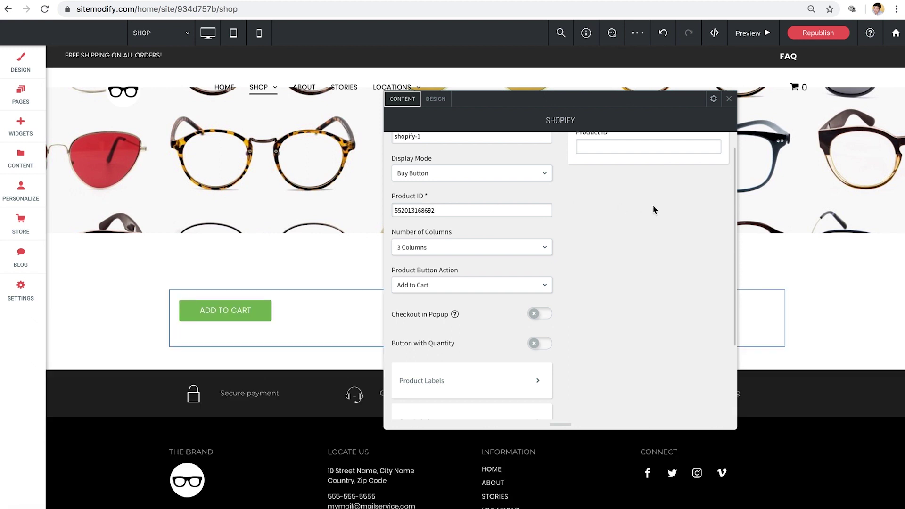
pyautogui.moveTo(225, 310)
pyautogui.click(535, 344)
pyautogui.click(536, 345)
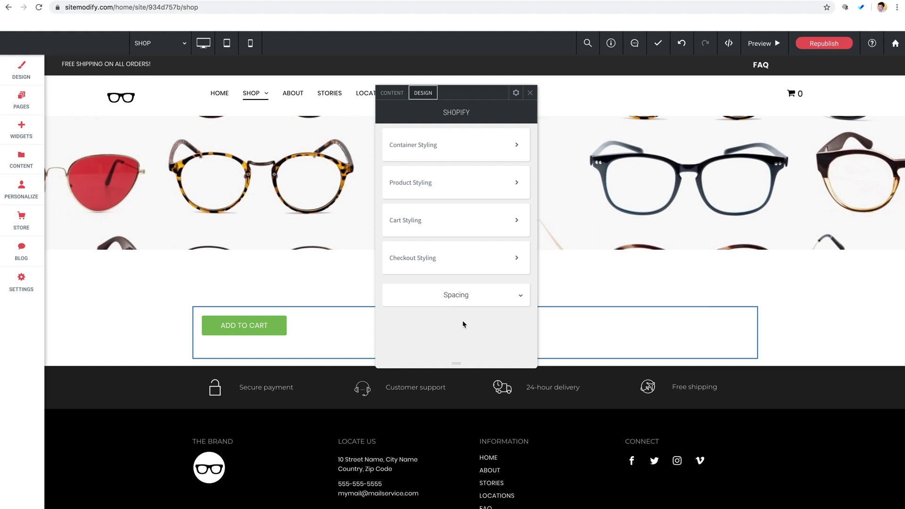
pyautogui.click(446, 260)
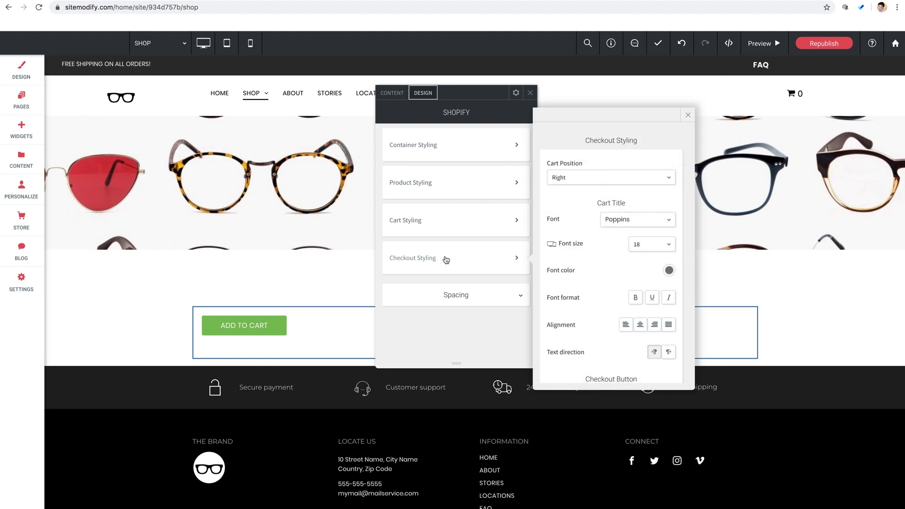
pyautogui.click(575, 177)
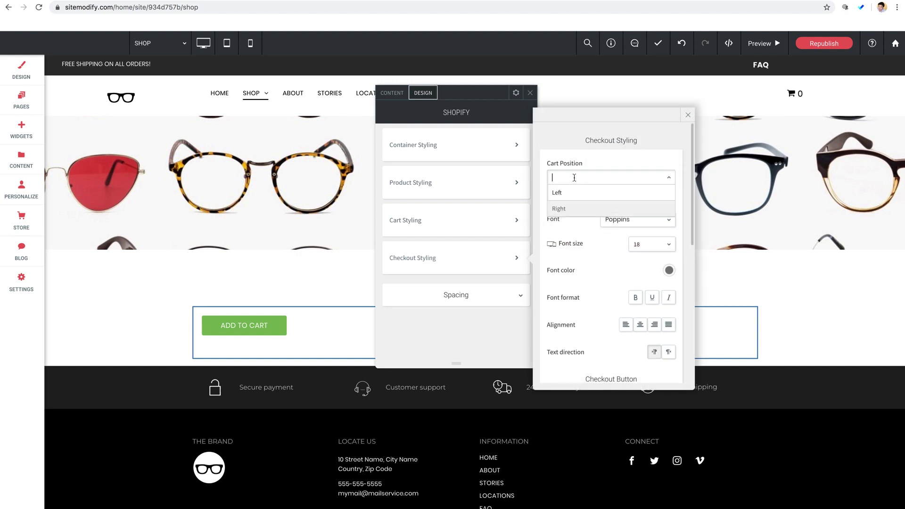
pyautogui.click(577, 208)
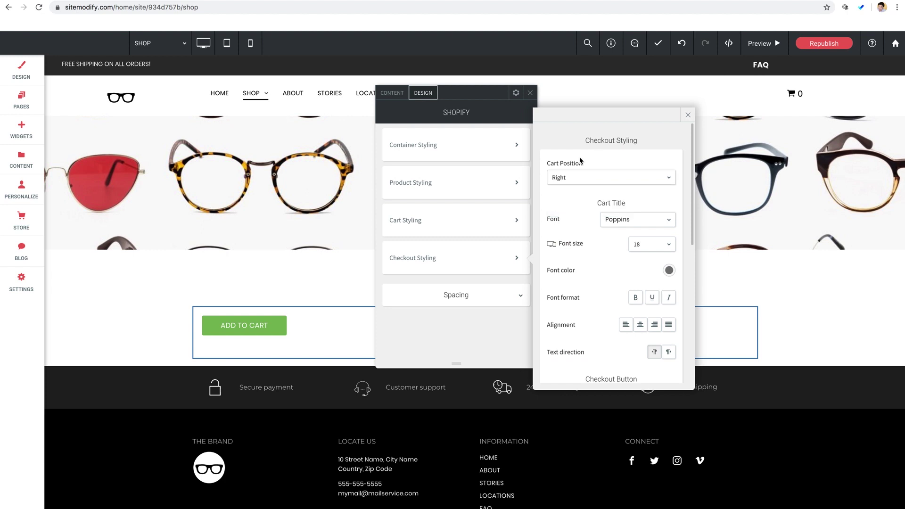
pyautogui.click(412, 222)
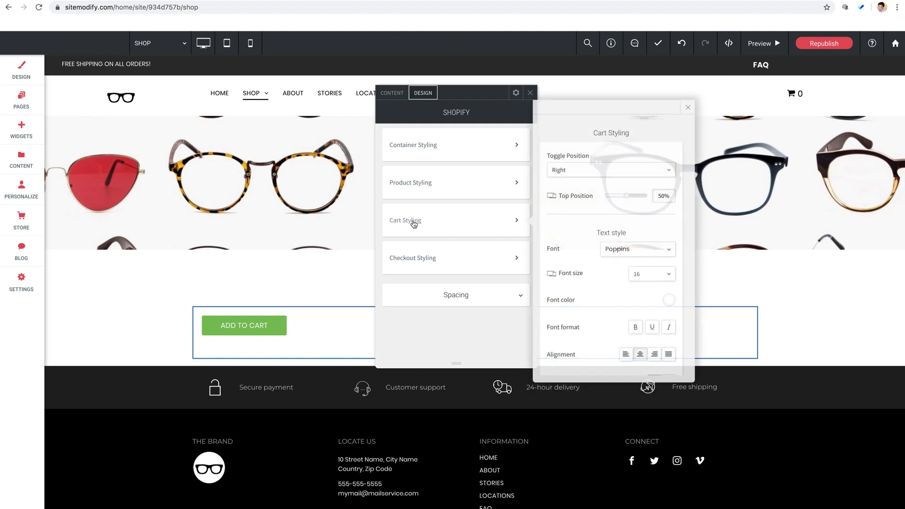
pyautogui.click(567, 174)
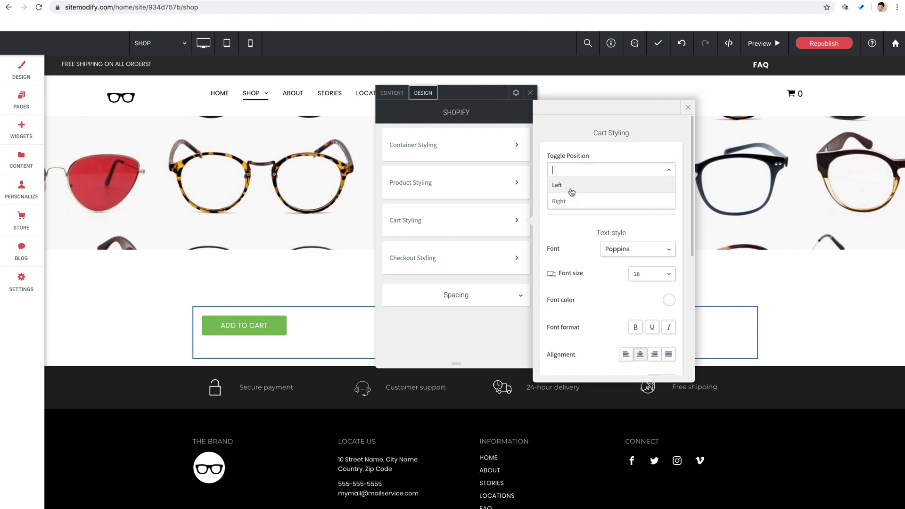
pyautogui.click(577, 151)
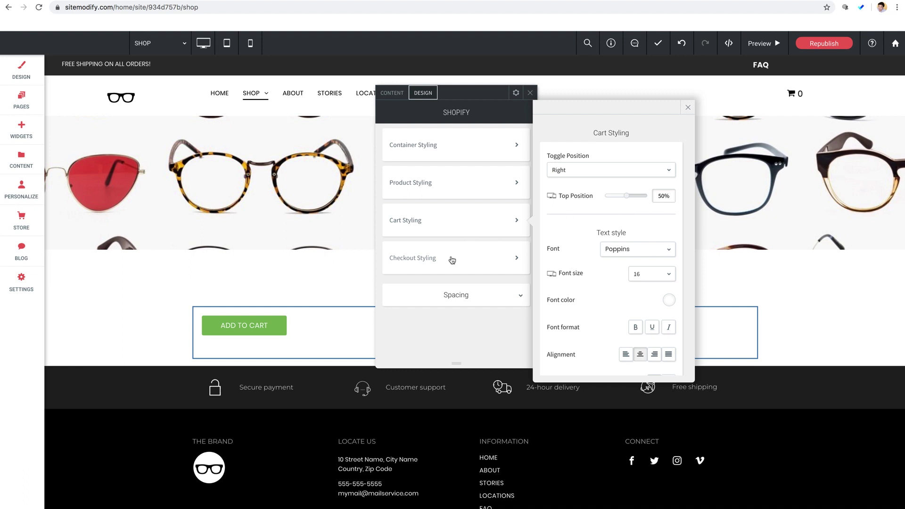
pyautogui.click(456, 205)
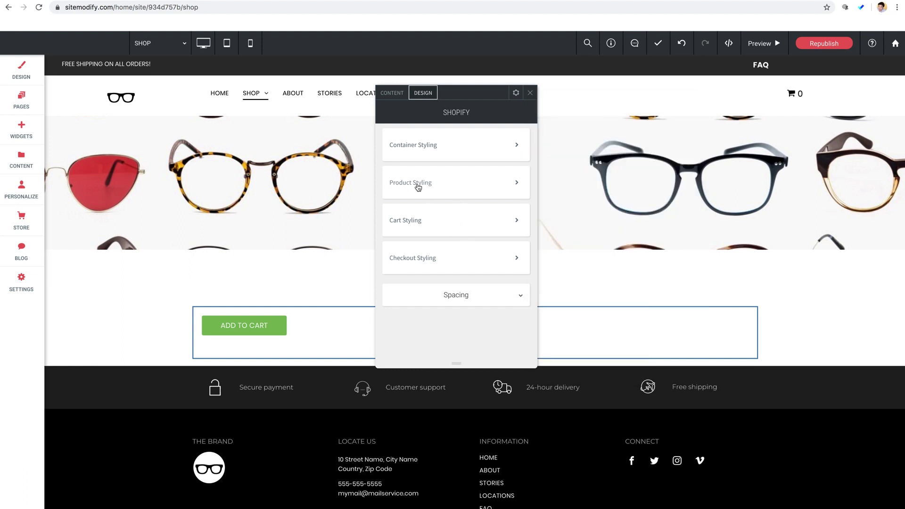
pyautogui.click(418, 185)
pyautogui.click(419, 150)
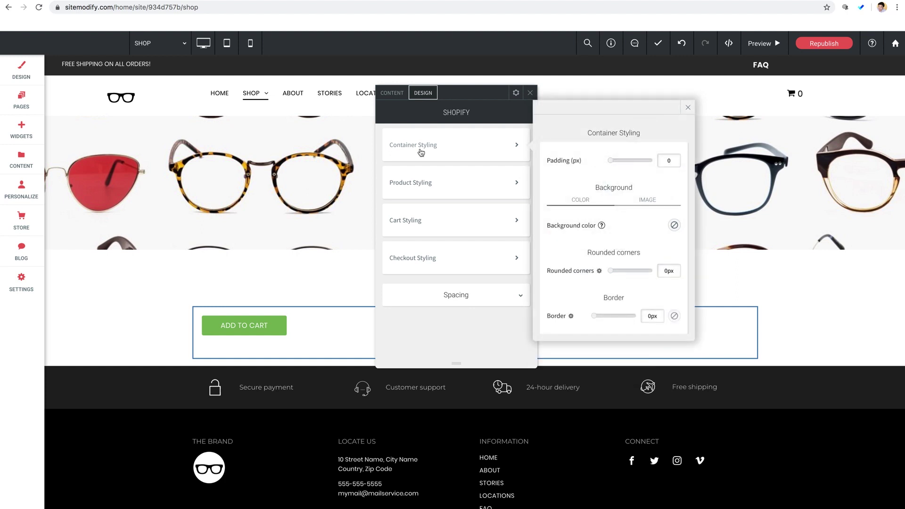
# Dismiss the Shopify panel to reveal the Shop row with its lone Add to Cart button.
pyautogui.click(529, 93)
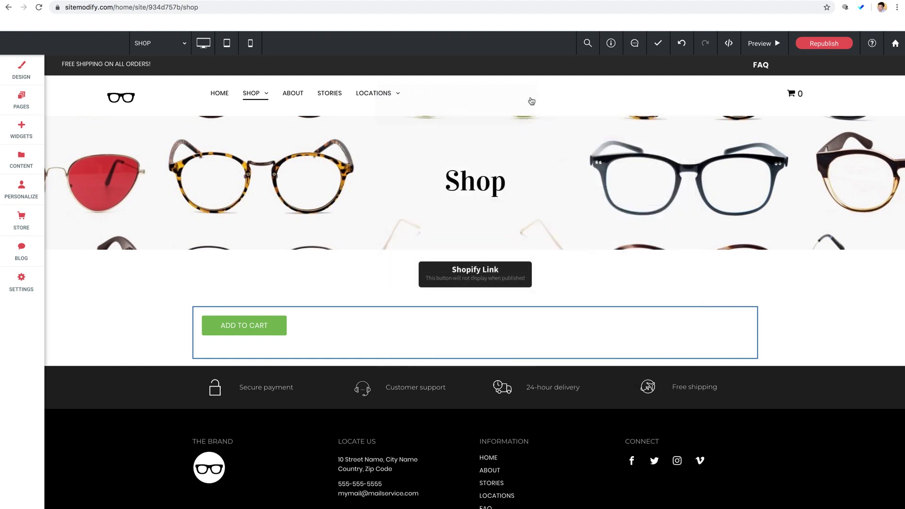